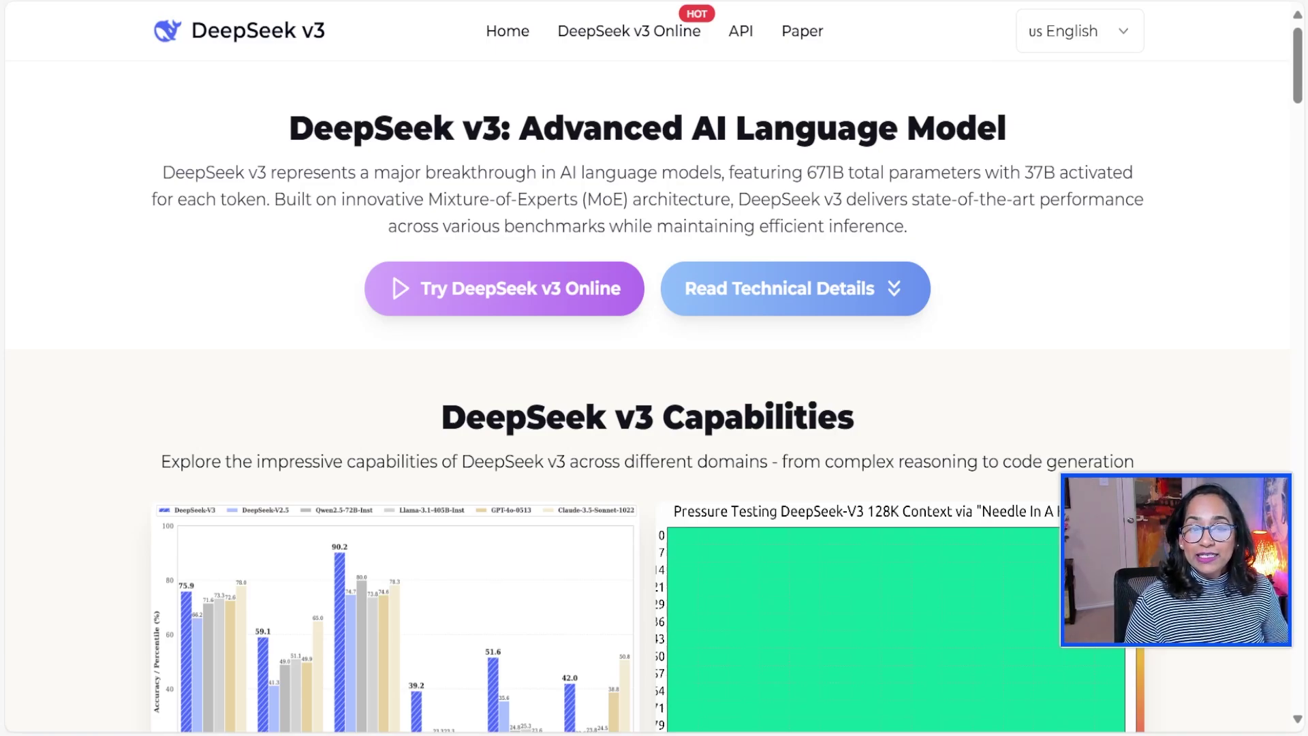
- Examine the DeepSeek v3 Capabilities section and view its benchmark comparison chart at full size
scroll(395, 545, "down", 2)
scroll(396, 545, "down", 2)
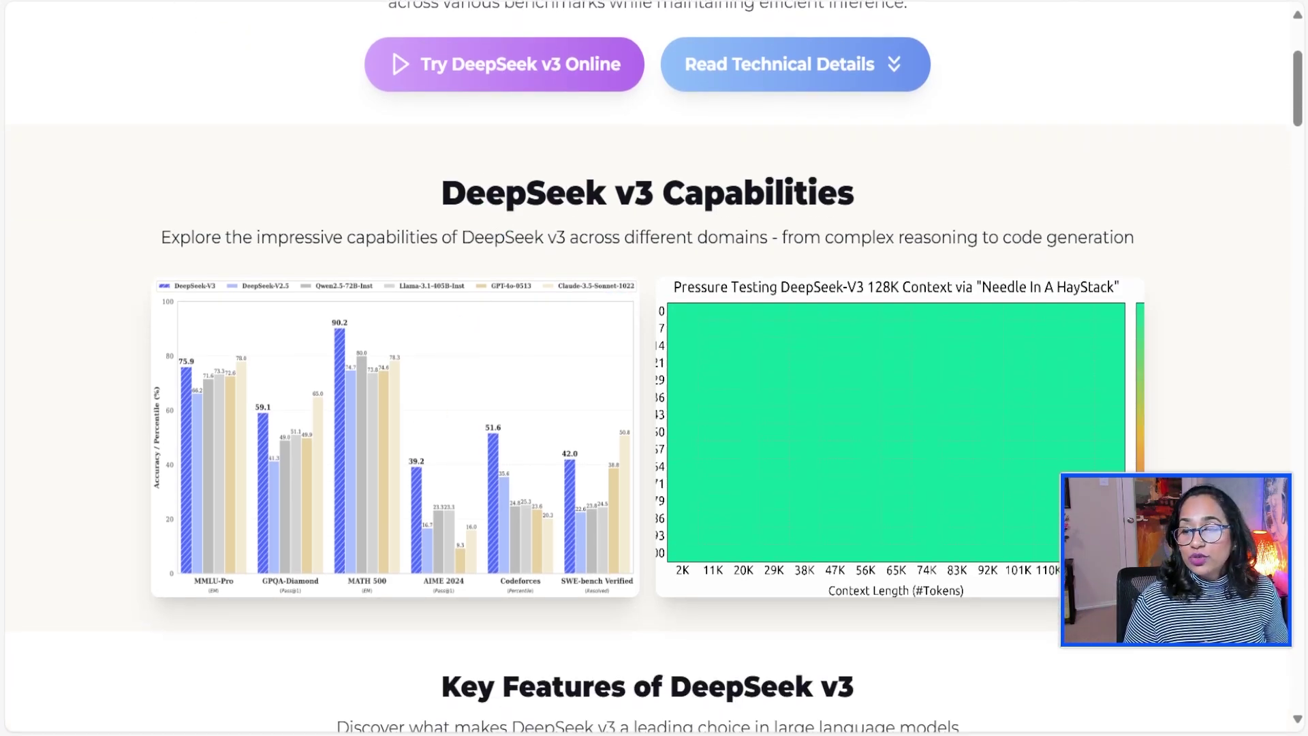
mouse_move(1, 280)
left_click(47, 229)
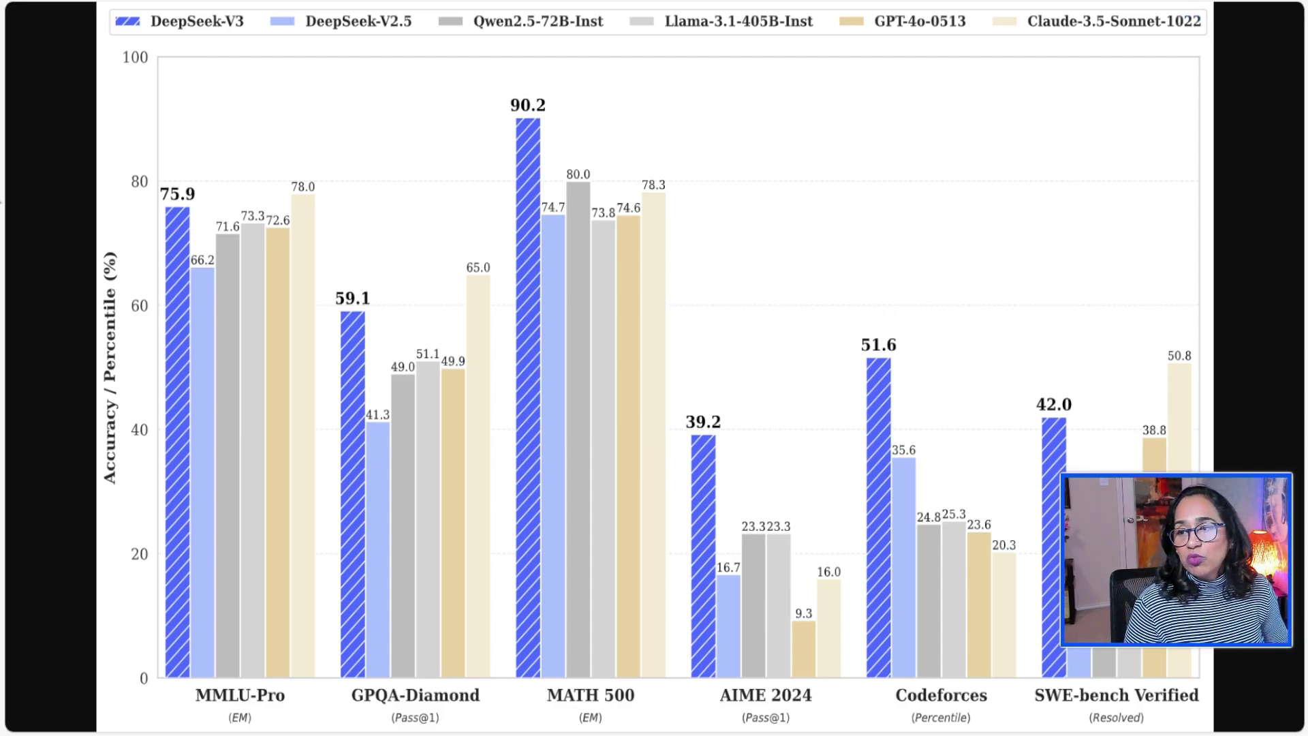
- Return to the DeepSeek v3 page and read through its Key Features section
left_click(84, 219)
scroll(888, 300, "down", 10)
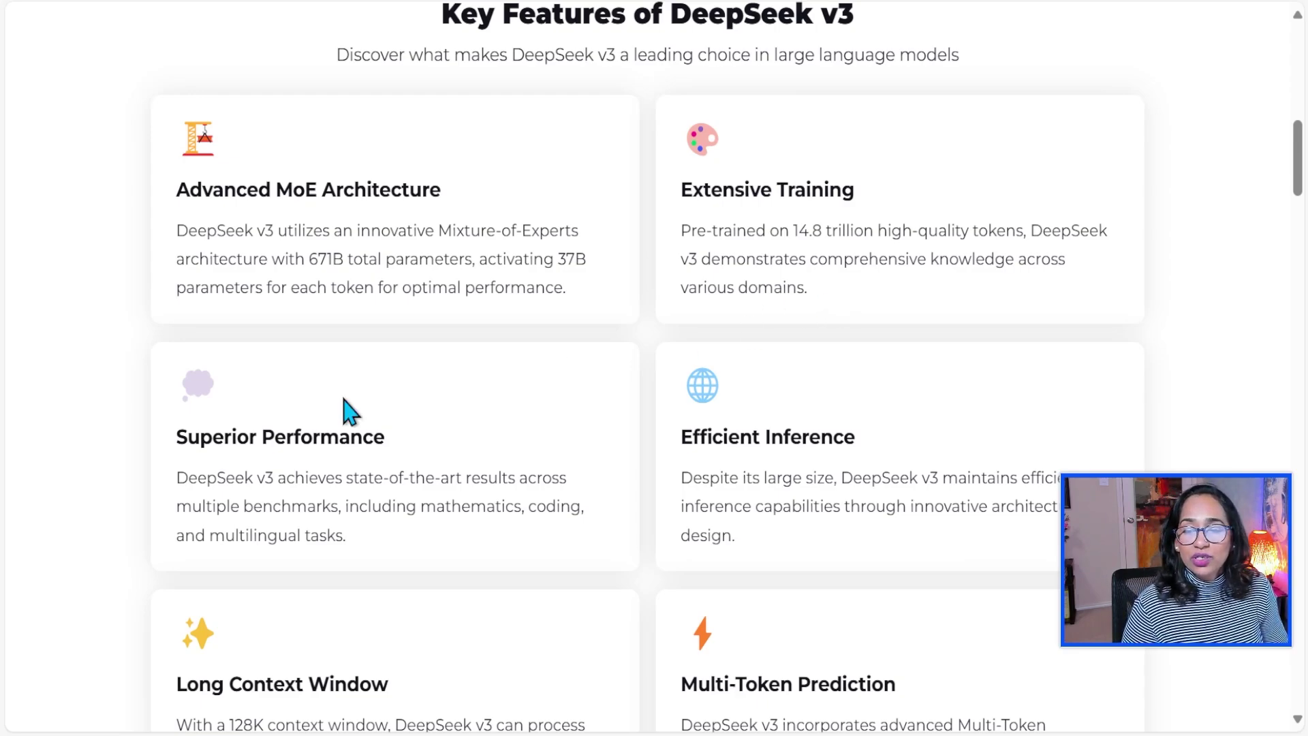
scroll(528, 436, "down", 2)
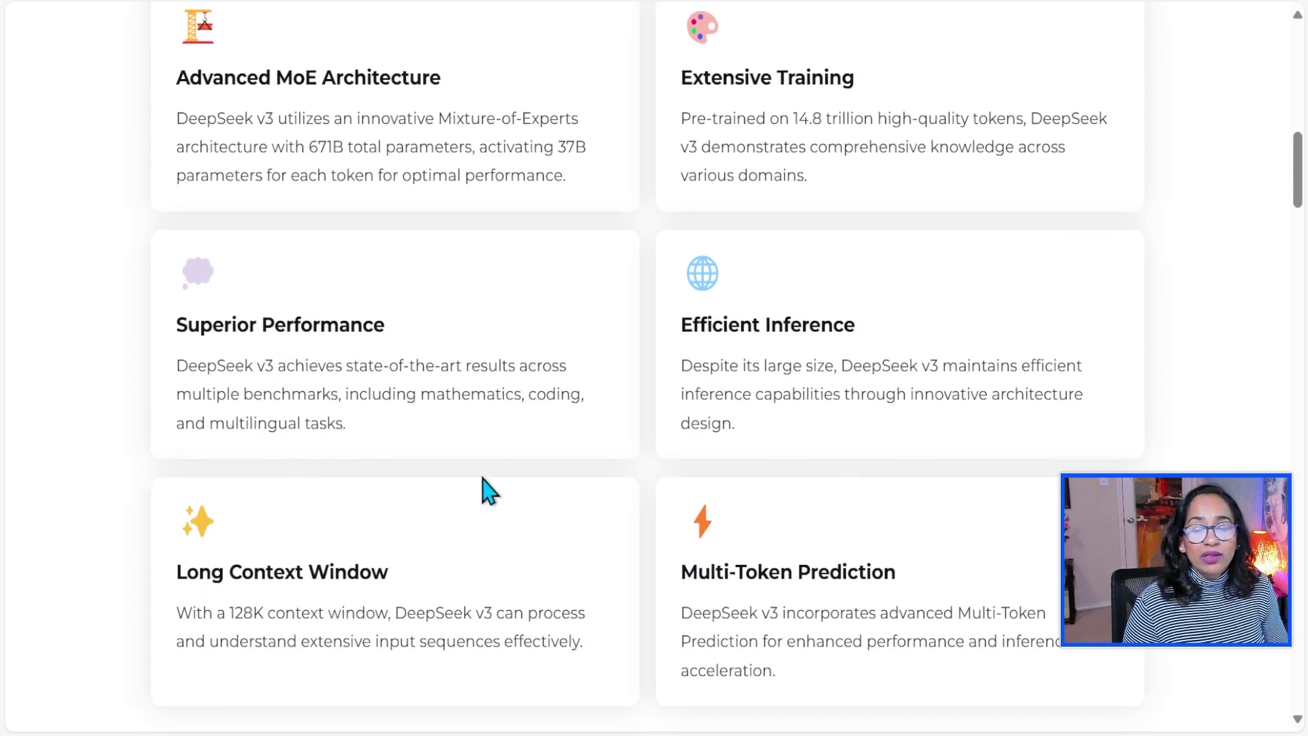
scroll(504, 490, "down", 2)
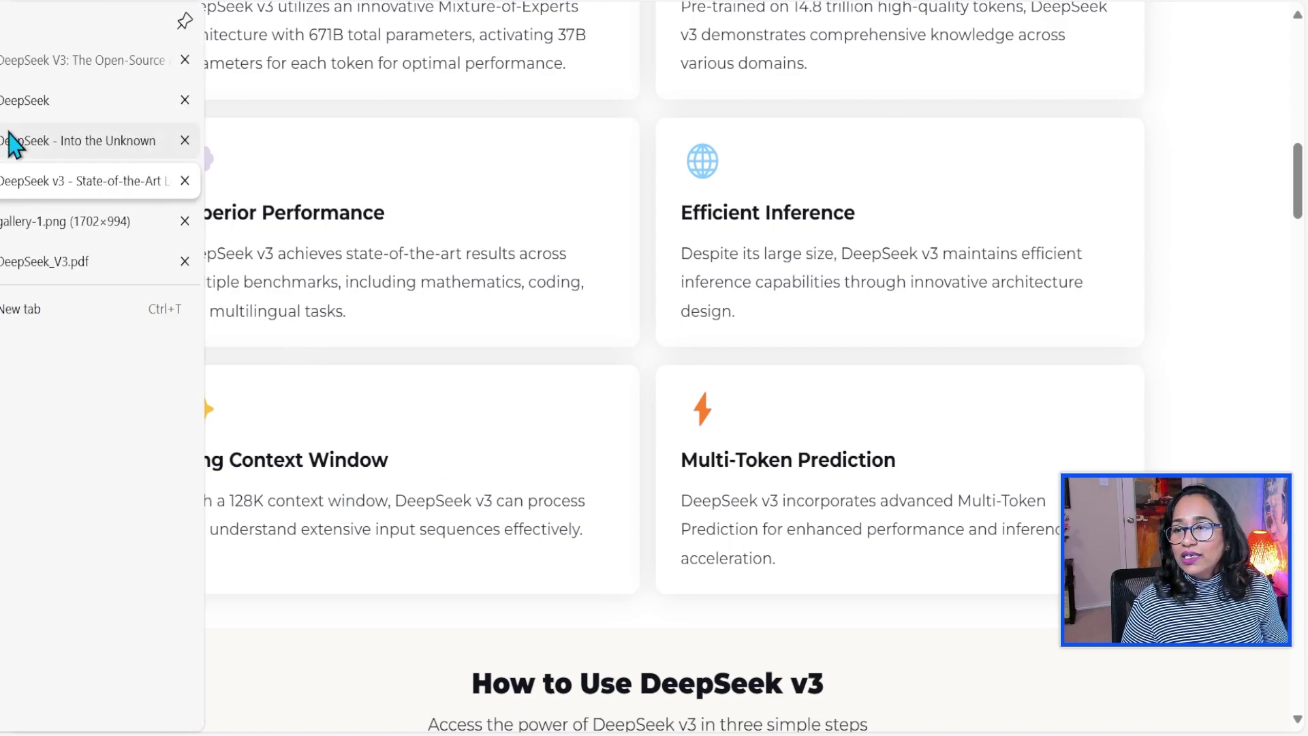
- Switch to the DeepSeek chat page and review the General and Profile settings of the account
left_click(11, 141)
left_click(24, 100)
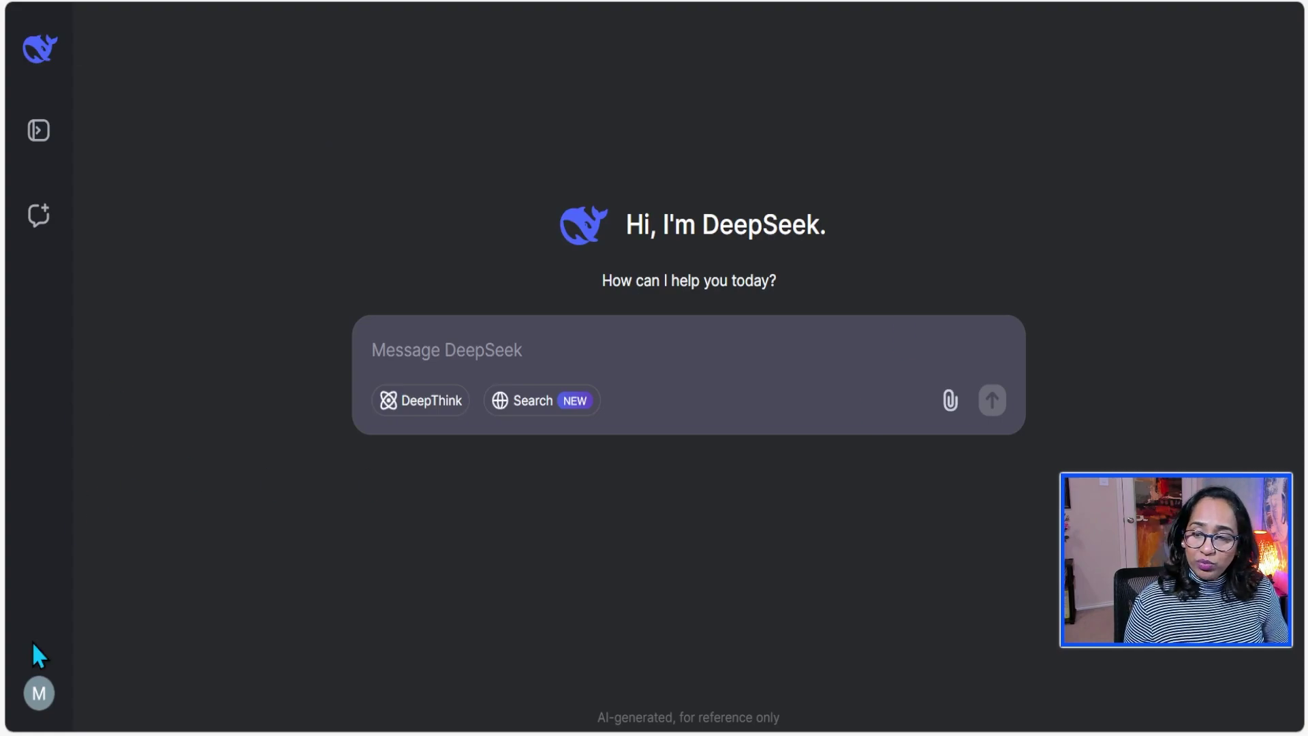
left_click(37, 697)
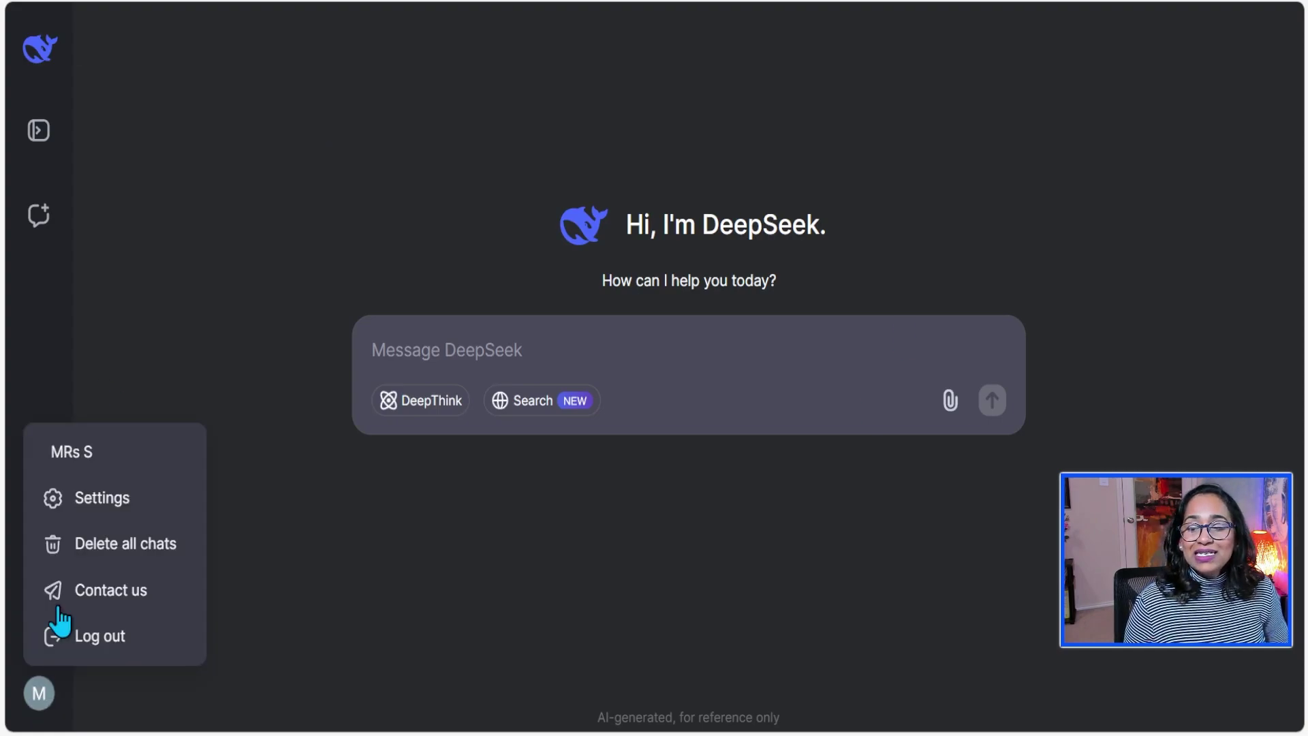
left_click(96, 501)
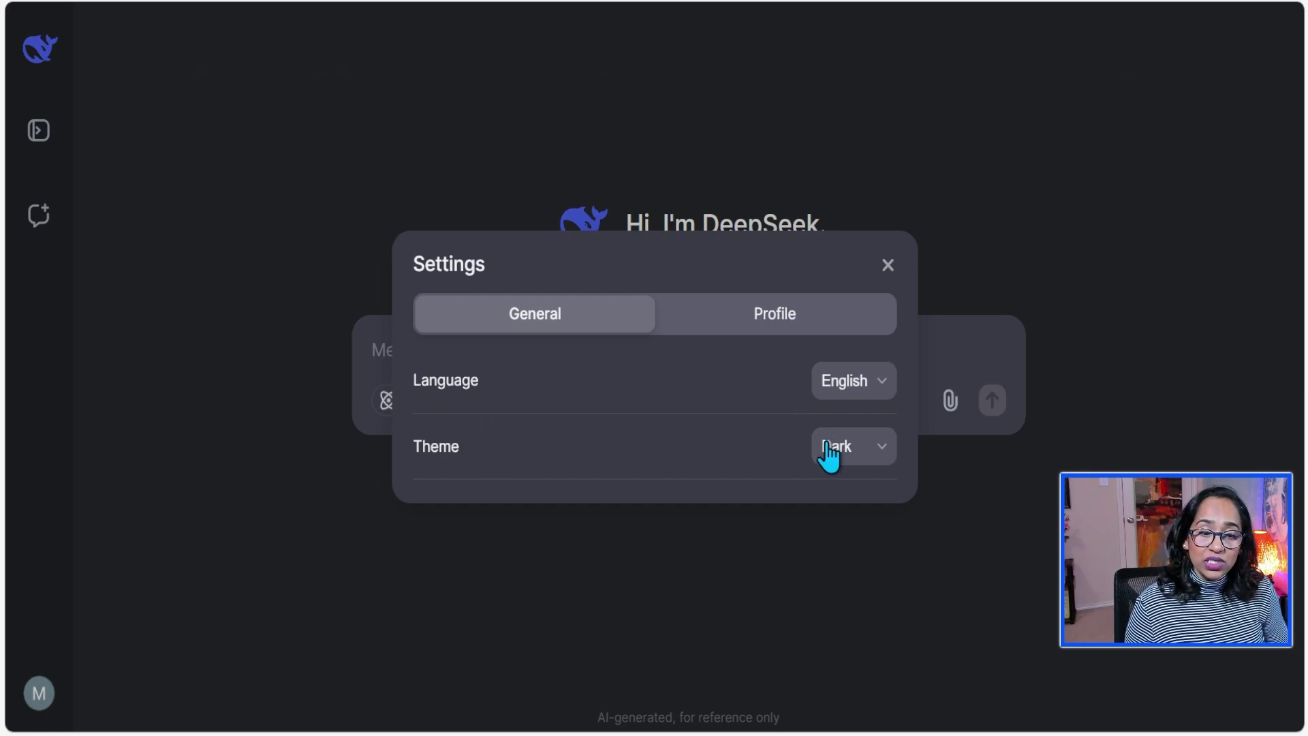
left_click(763, 319)
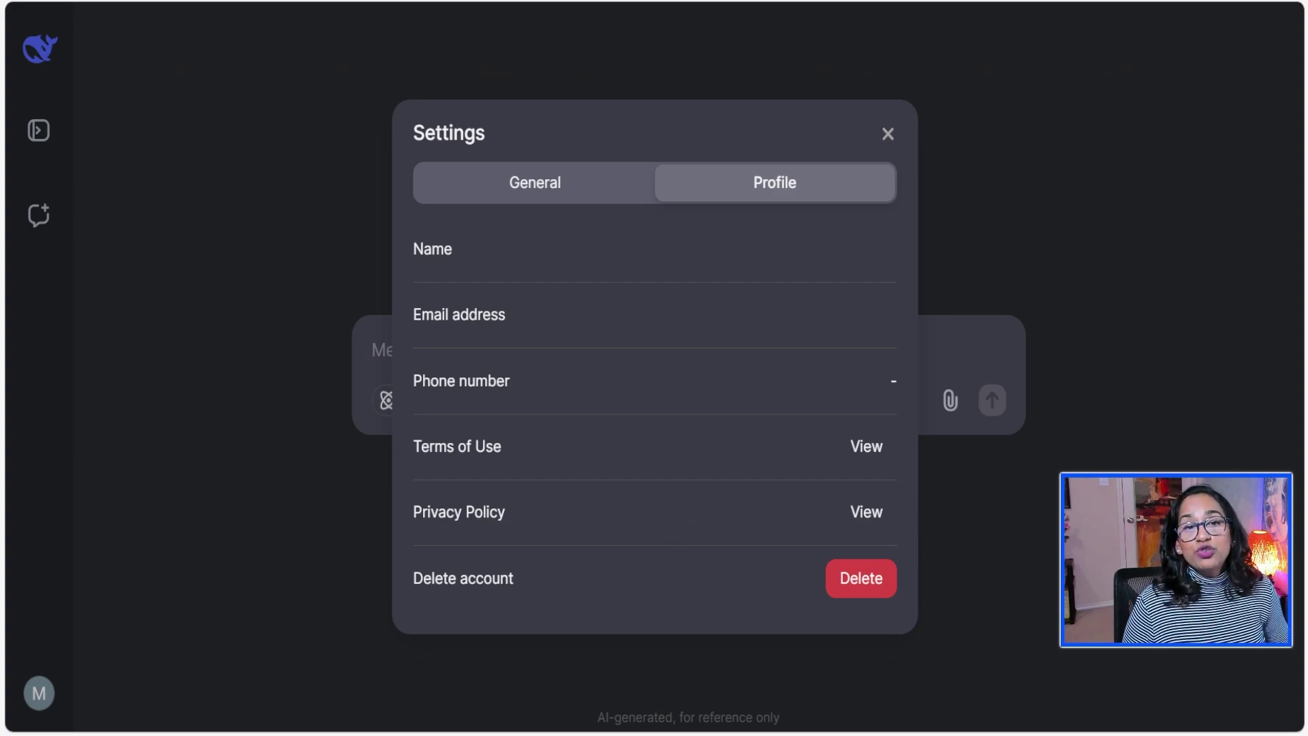
left_click(888, 135)
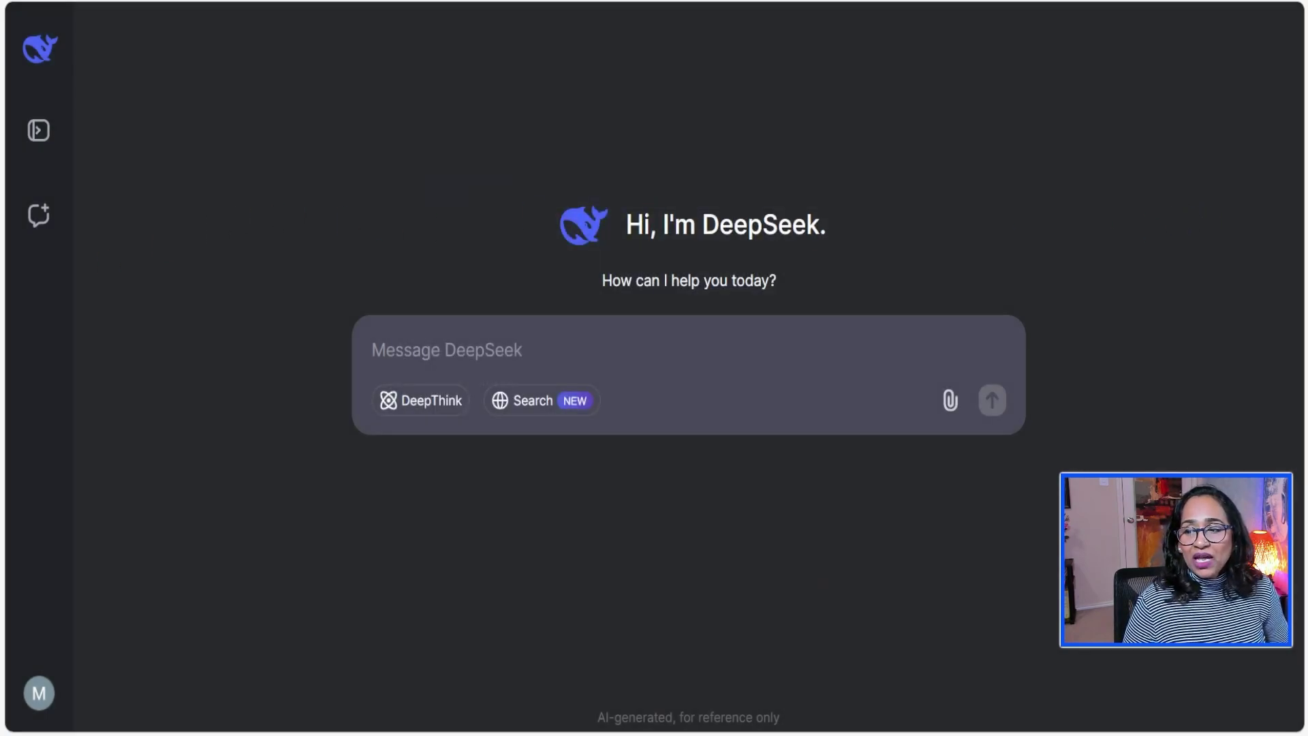
- Switch to DeepSeek_V3.pdf and skim the technical report from its title page through the table of contents
mouse_move(3, 306)
left_click(50, 266)
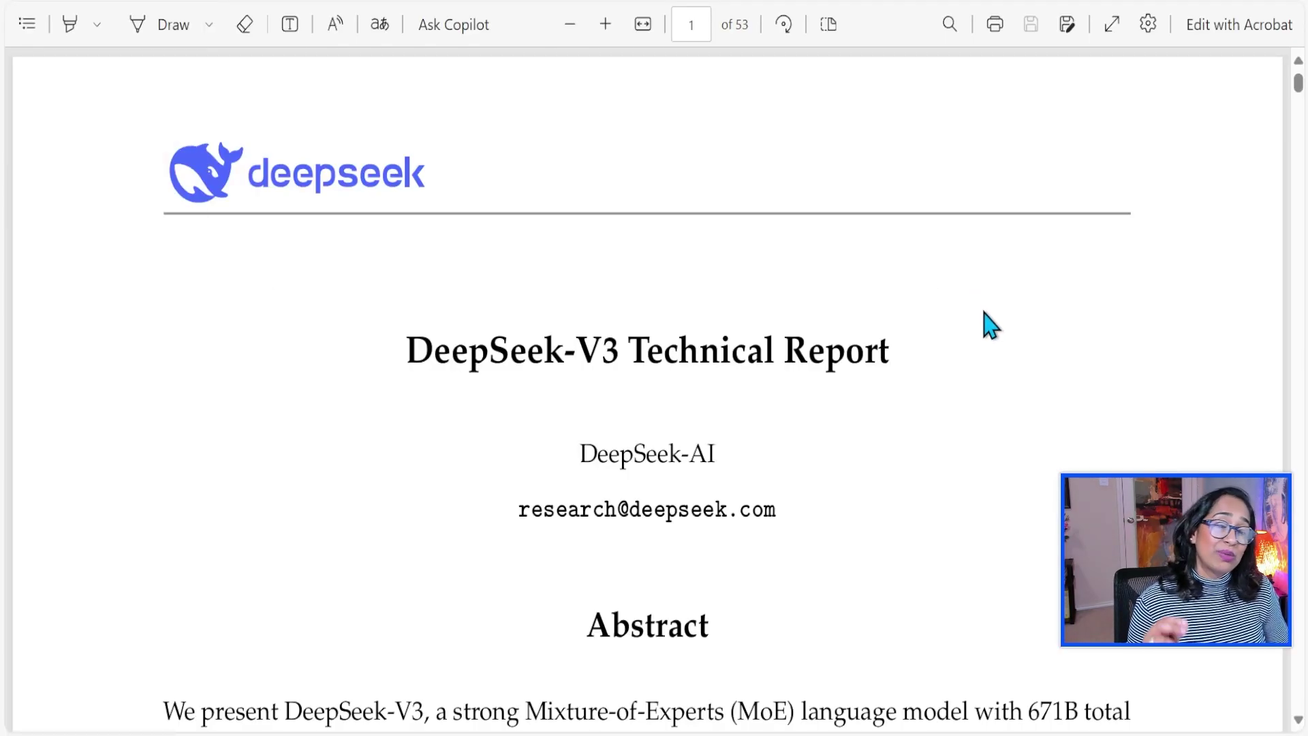
scroll(988, 323, "down", 15)
scroll(989, 334, "down", 20)
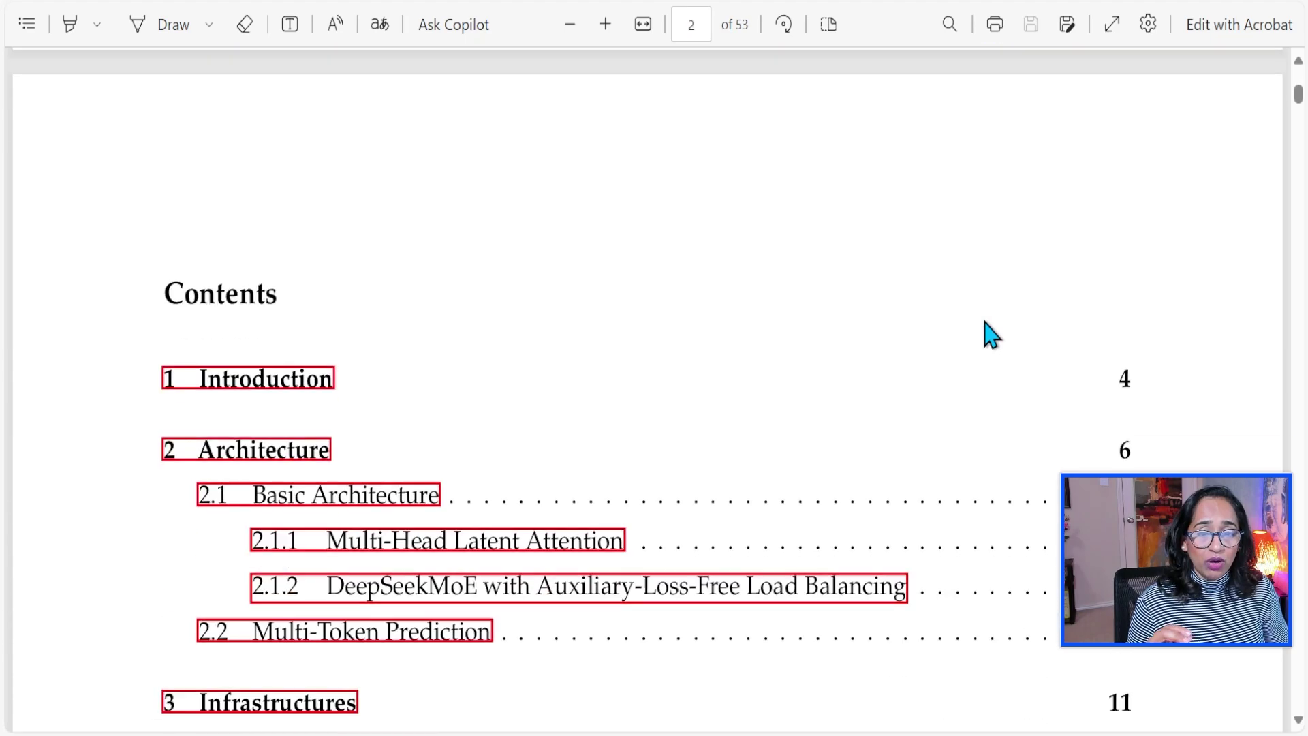
scroll(988, 349, "down", 10)
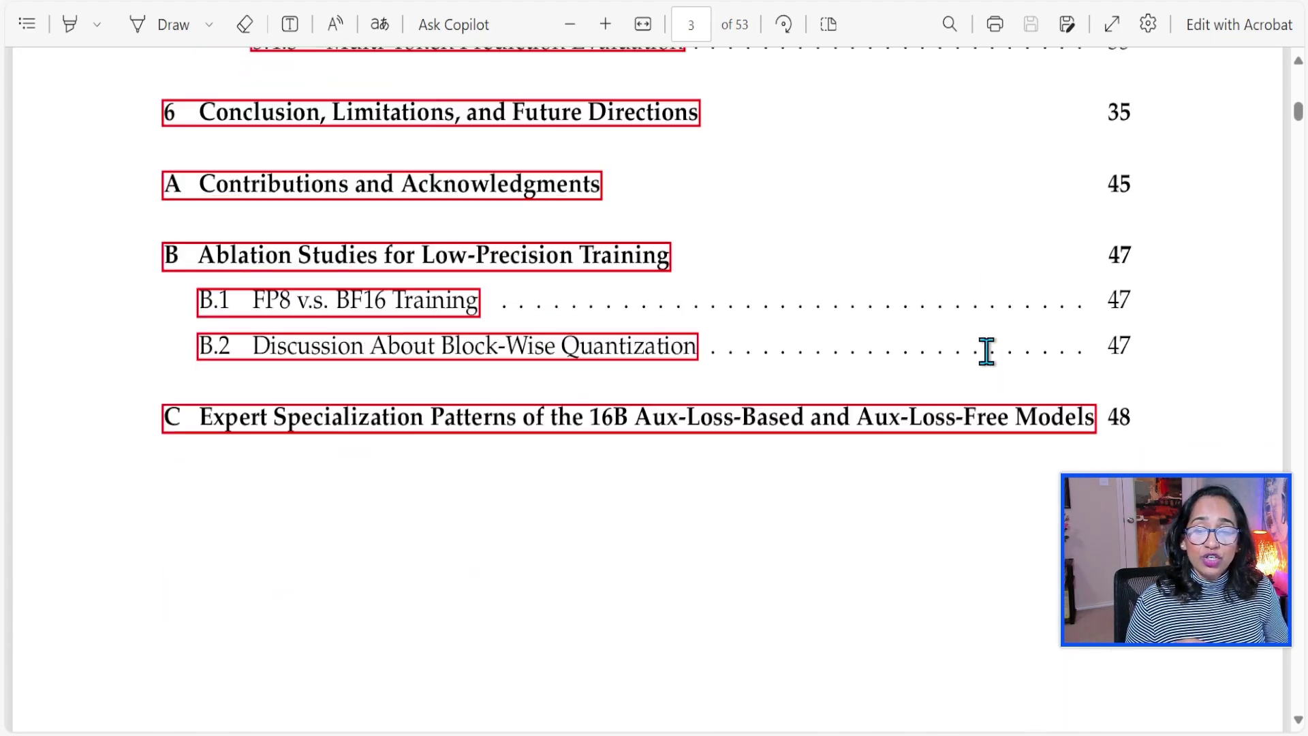
scroll(1004, 427, "down", 8)
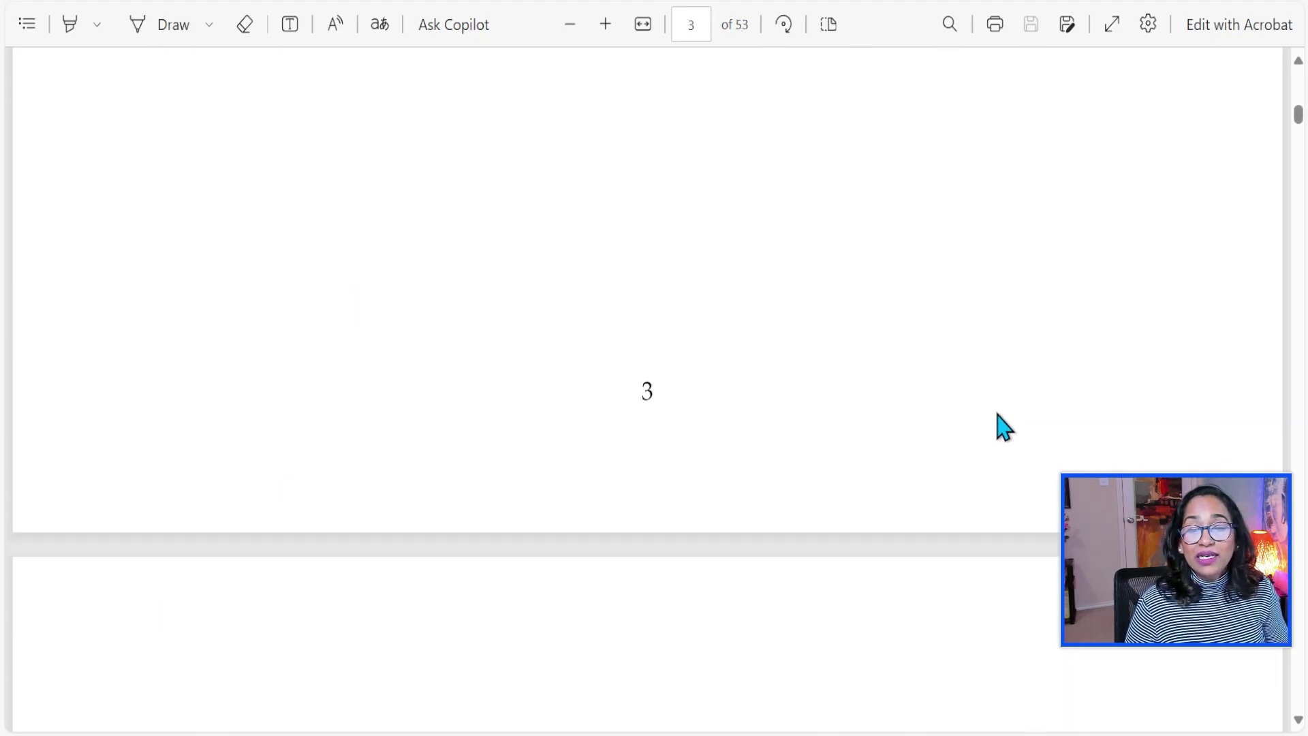
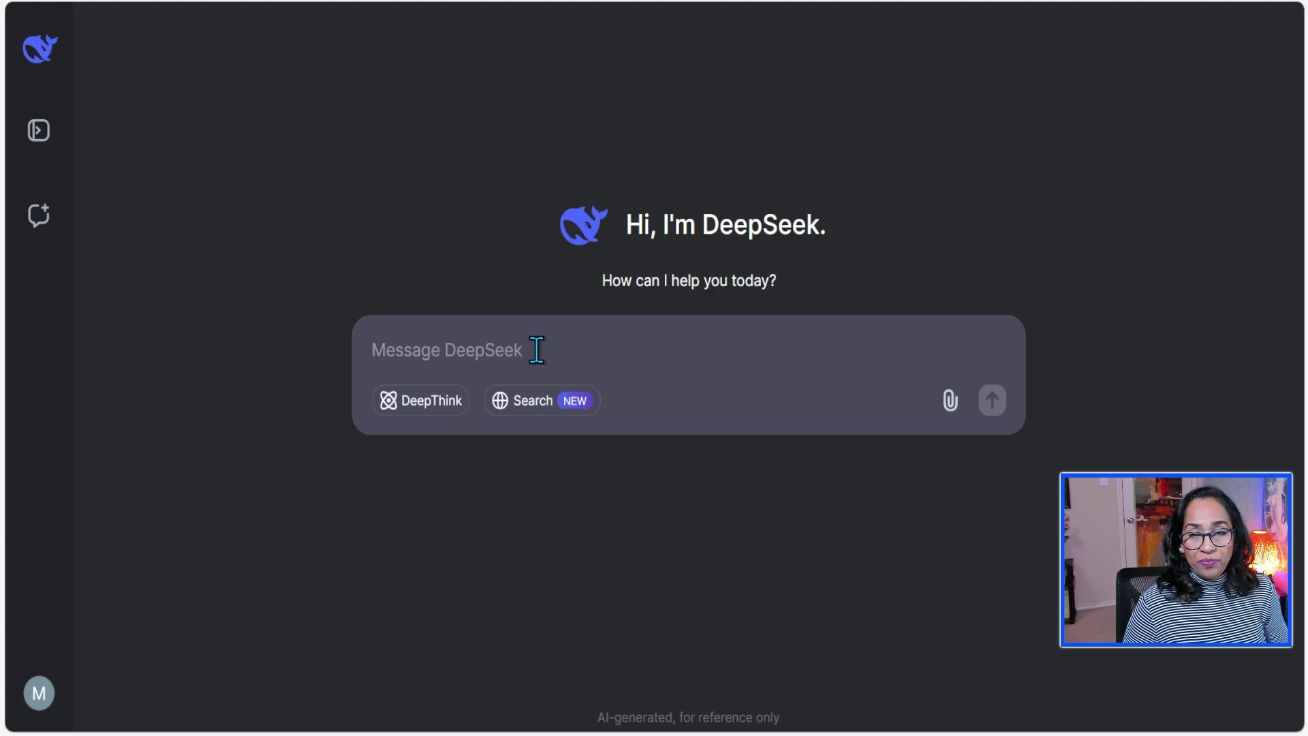
- Enable DeepThink in the DeepSeek chat and ask "What are the types of AI?"
left_click(422, 409)
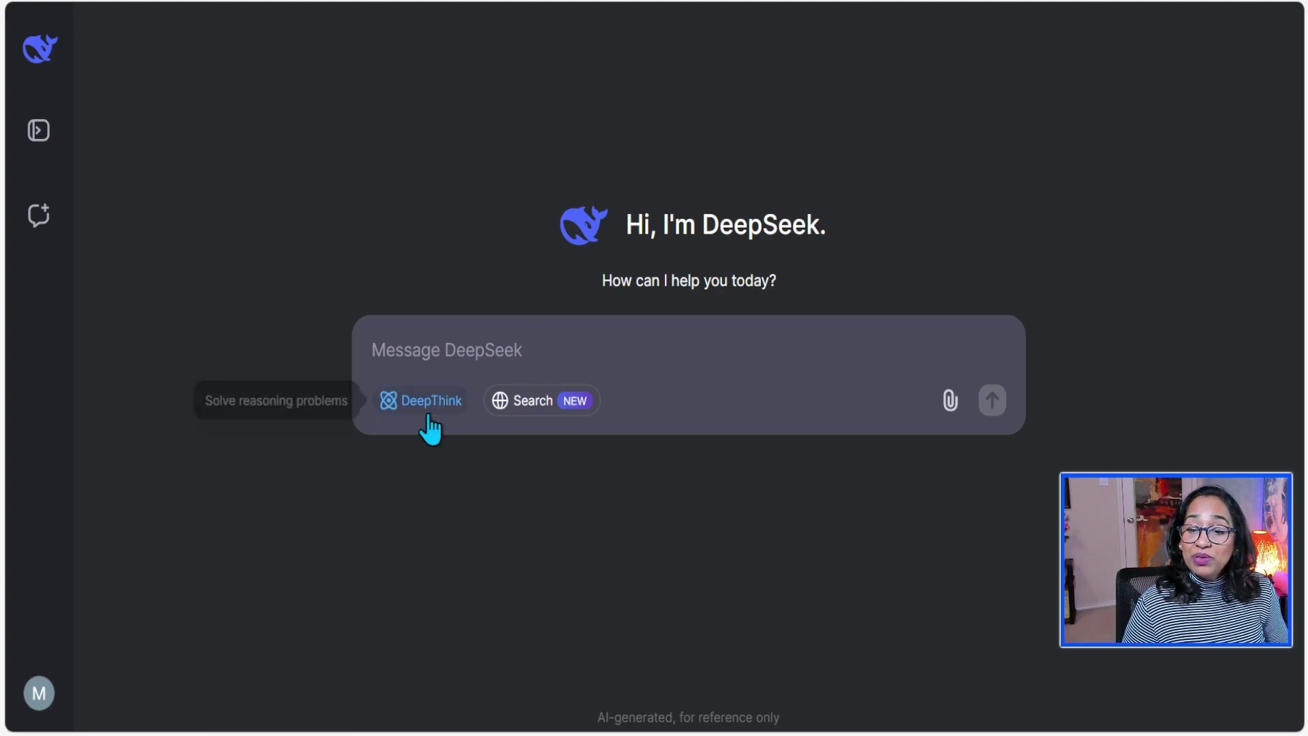
left_click(454, 345)
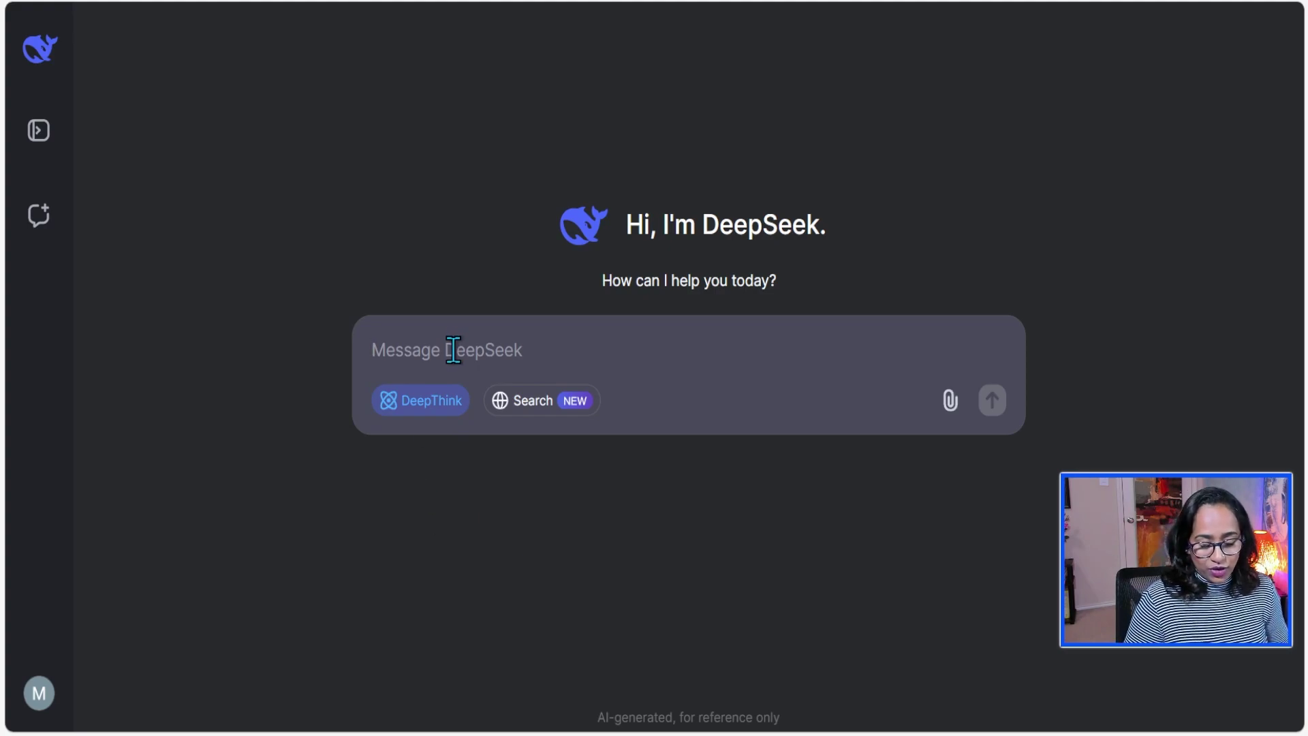
type("What are the types of AI?")
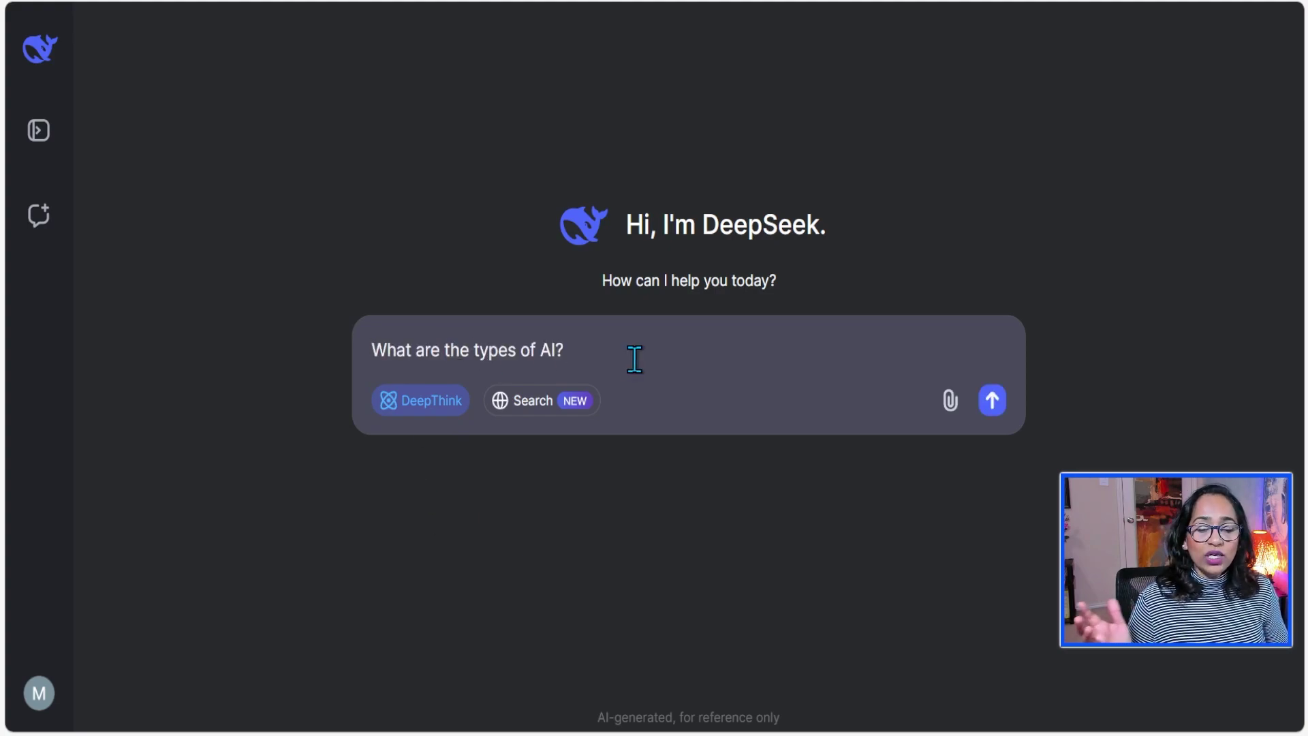
left_click(994, 404)
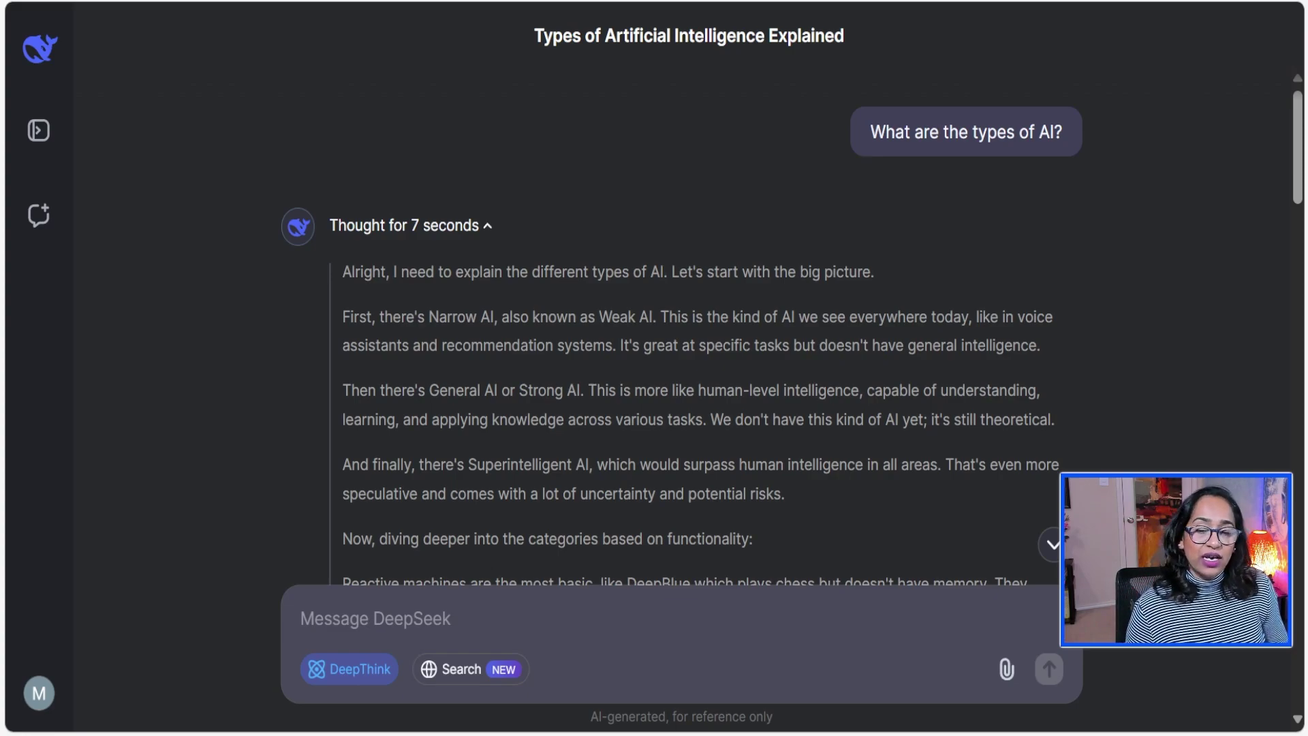
- Read through the reasoning and the full categorized answer about the types of AI
scroll(682, 341, "down", 2)
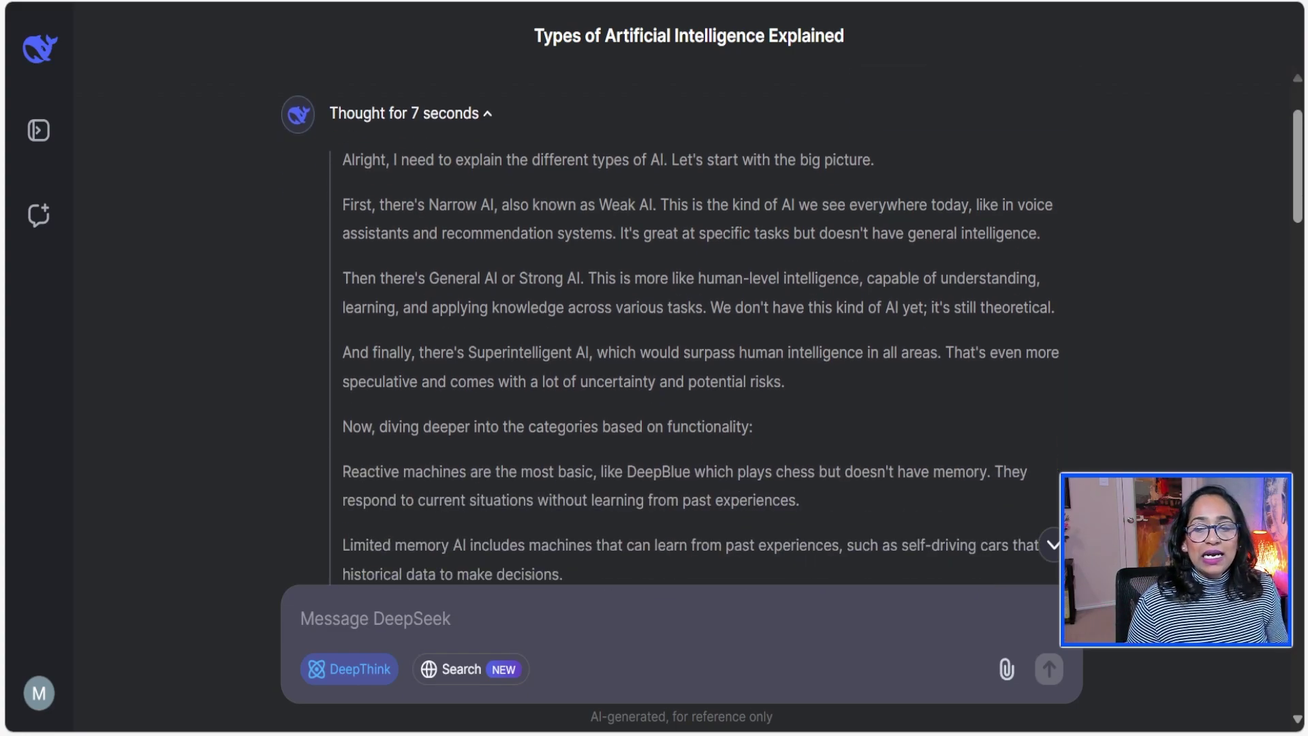
scroll(681, 341, "down", 2)
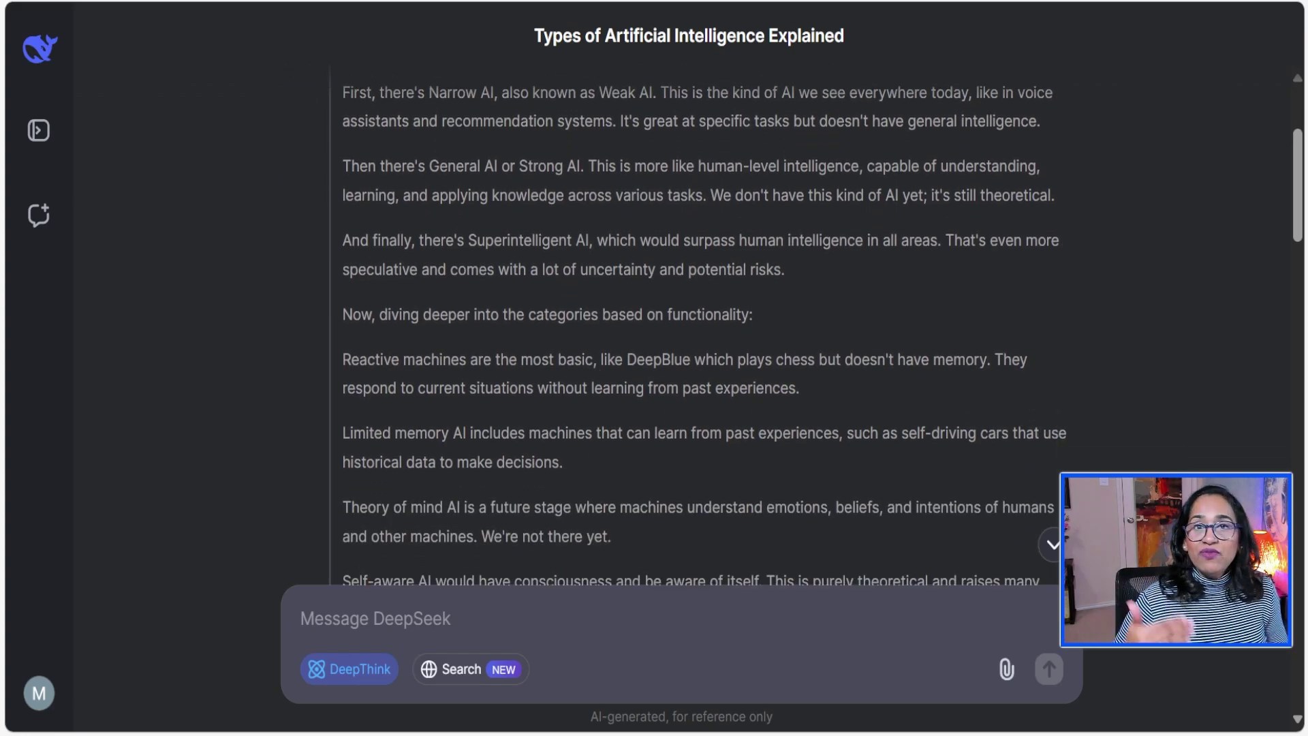
scroll(681, 327, "down", 5)
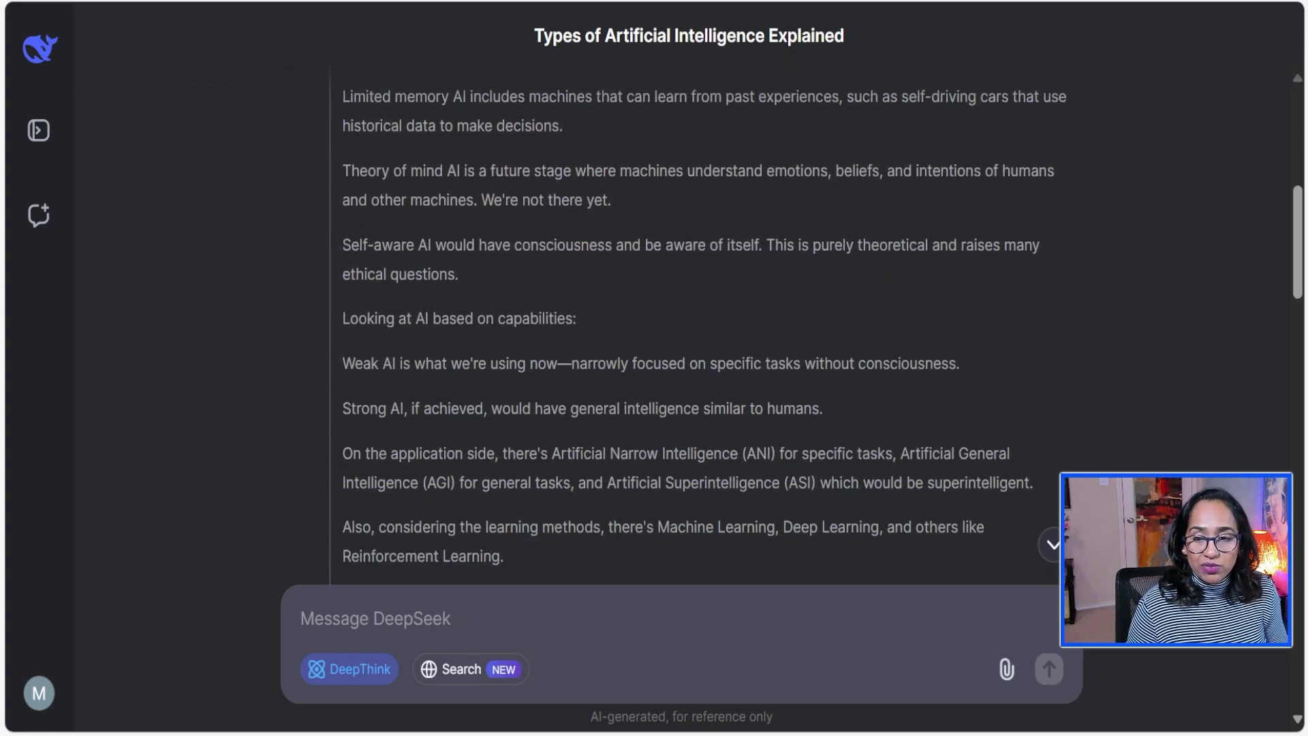
scroll(682, 328, "down", 3)
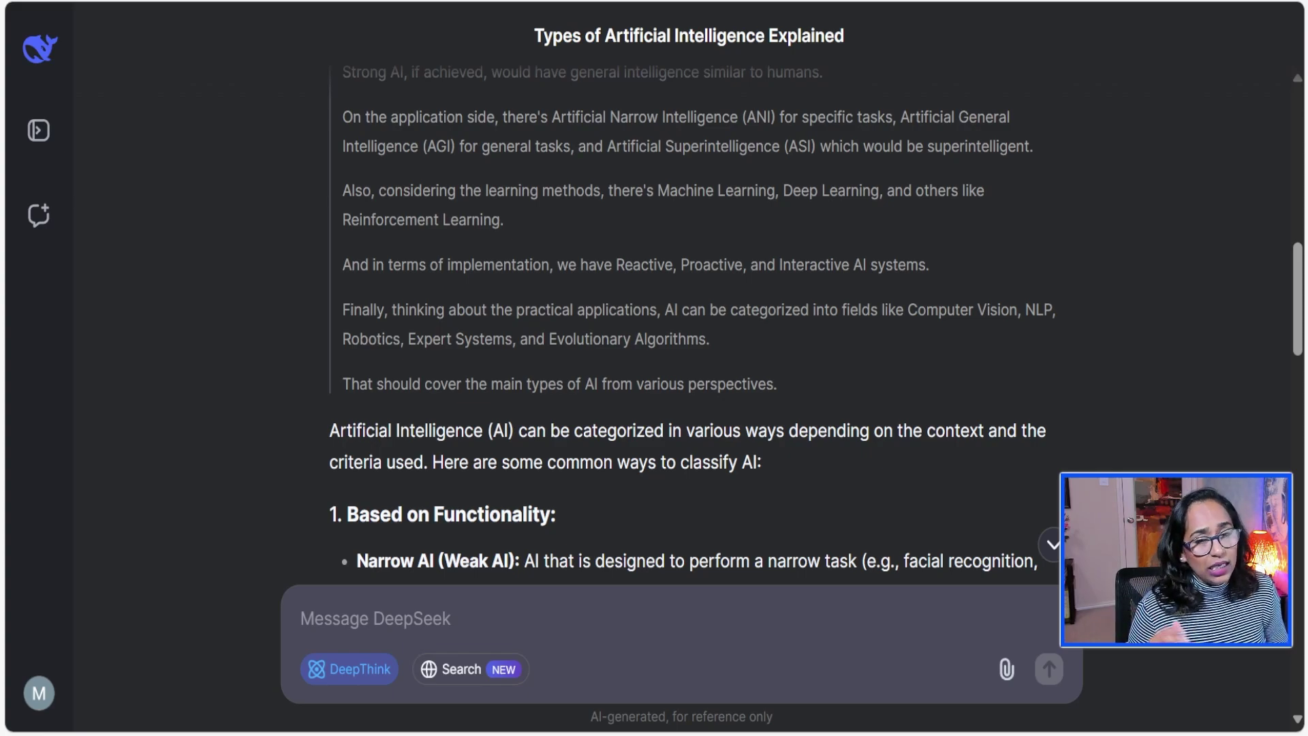
scroll(682, 328, "down", 5)
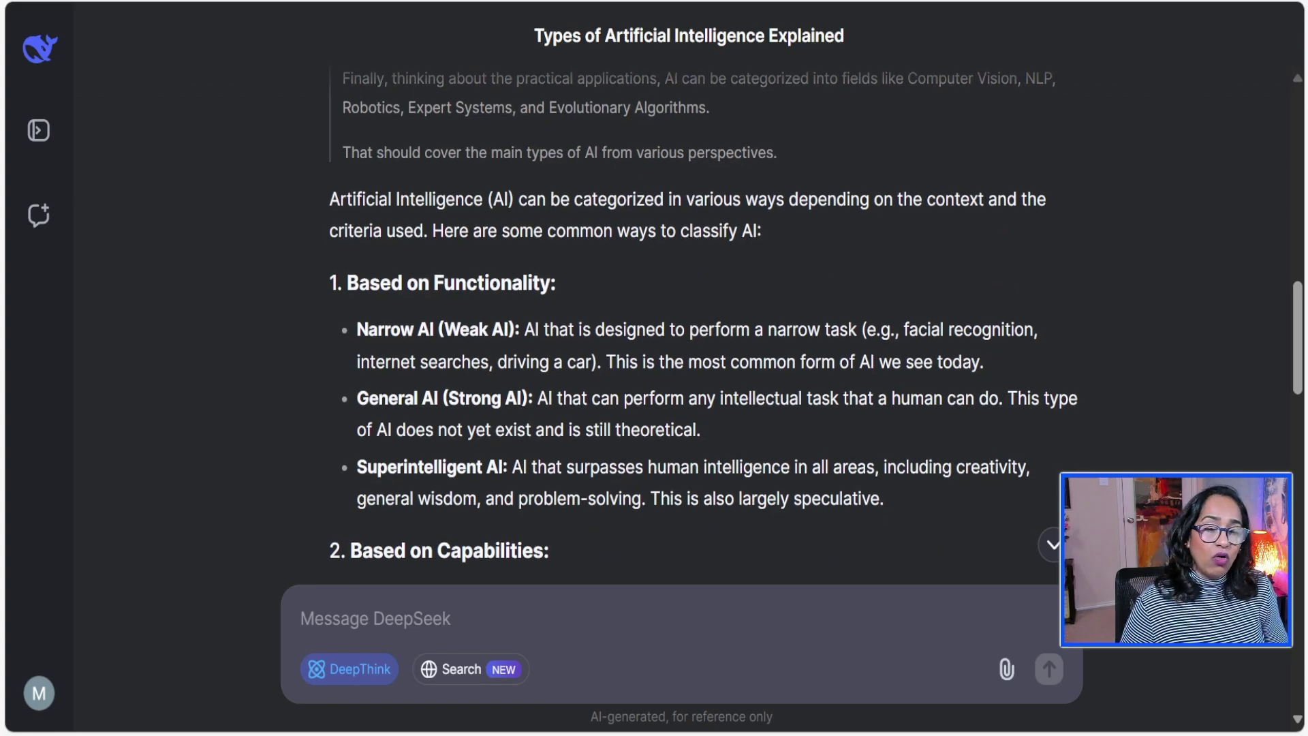
scroll(682, 327, "down", 2)
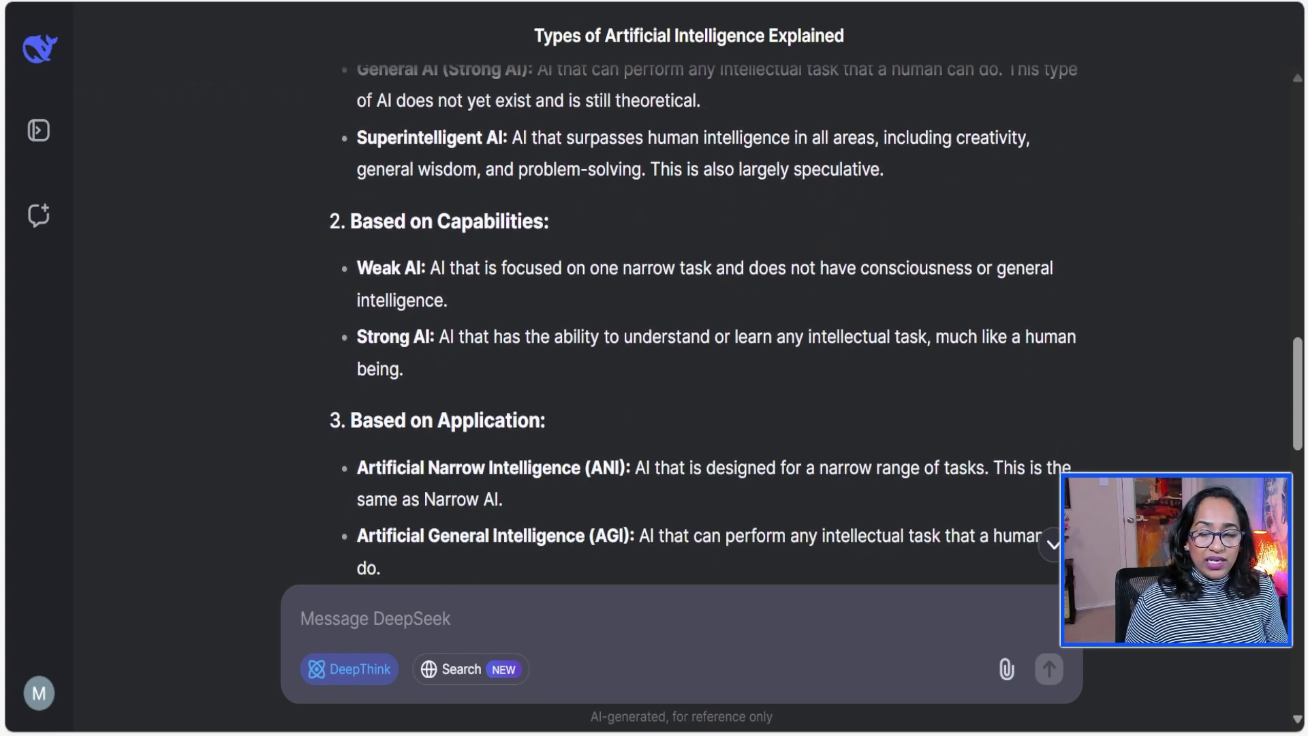
scroll(681, 328, "down", 5)
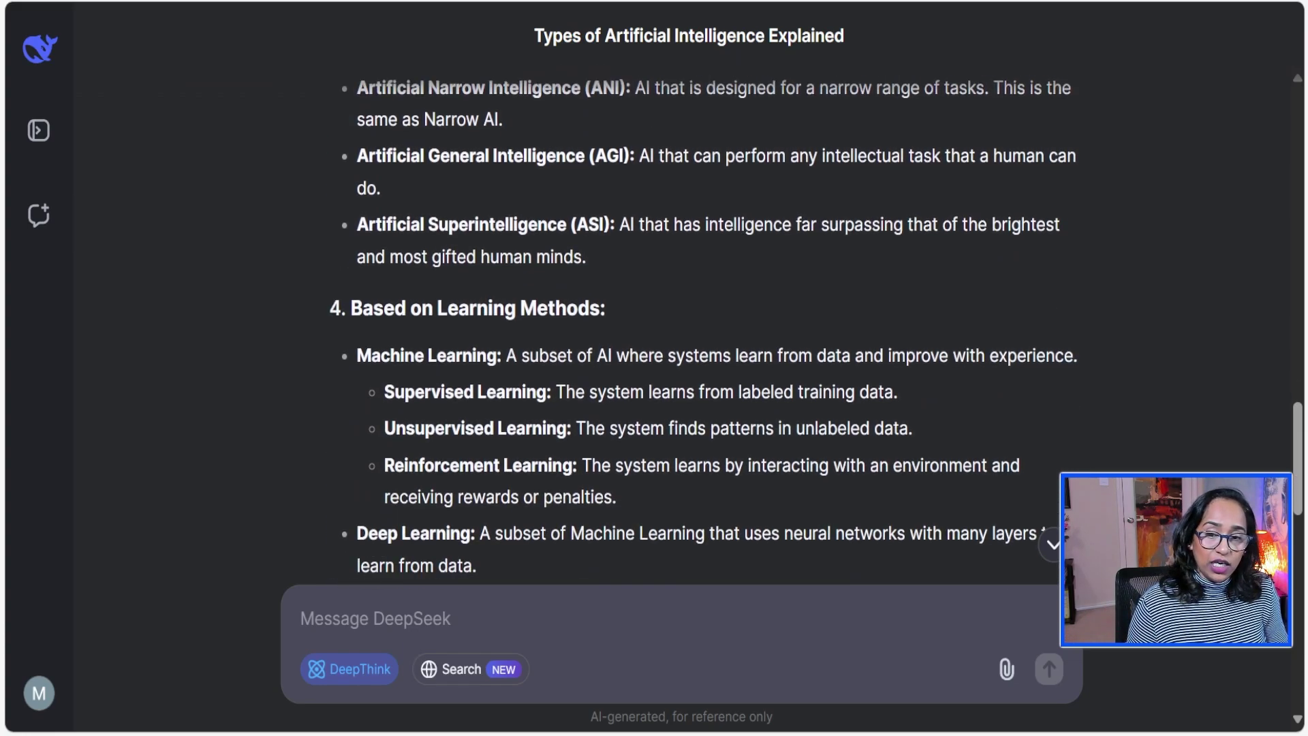
scroll(681, 327, "down", 8)
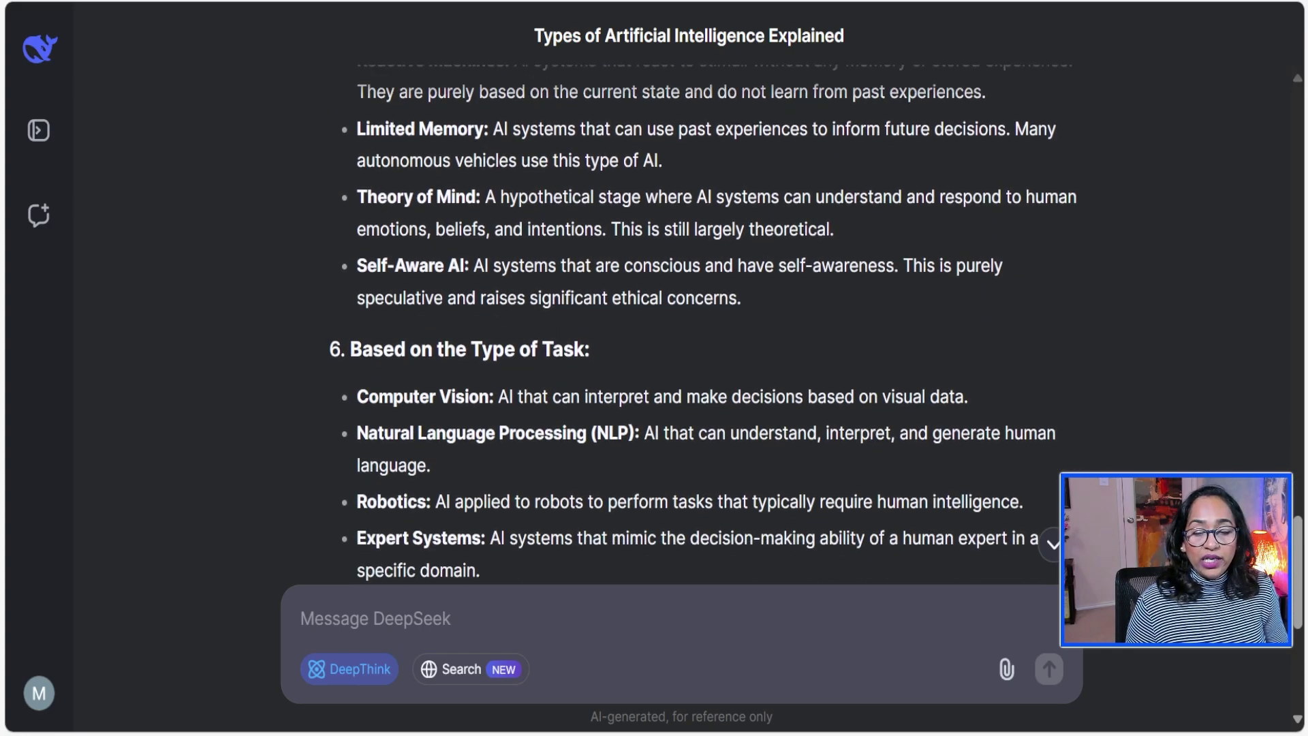
scroll(681, 327, "down", 6)
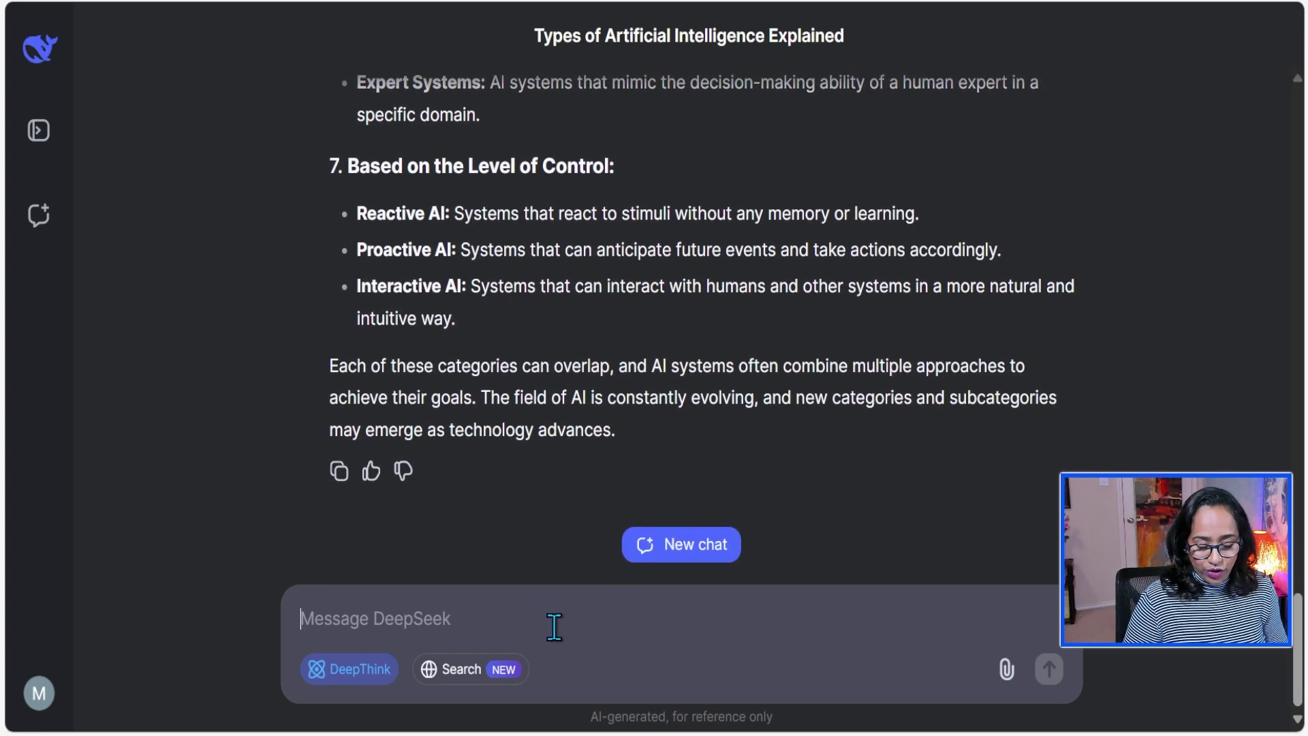
- Send the follow-up prompt "Create a blog that I can post on LinkedIn" and read through the reasoning and the drafted blog
type("Create a blog that I can post on LinkedIn")
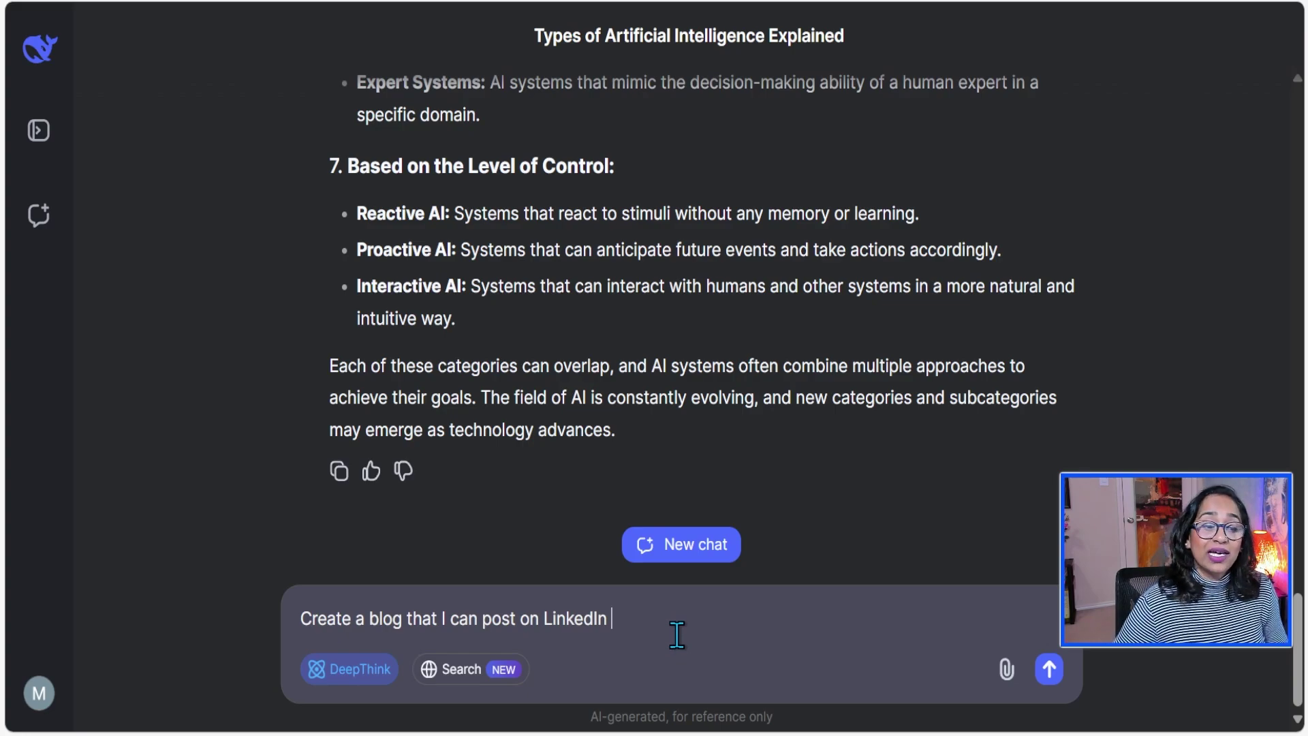
left_click(1051, 670)
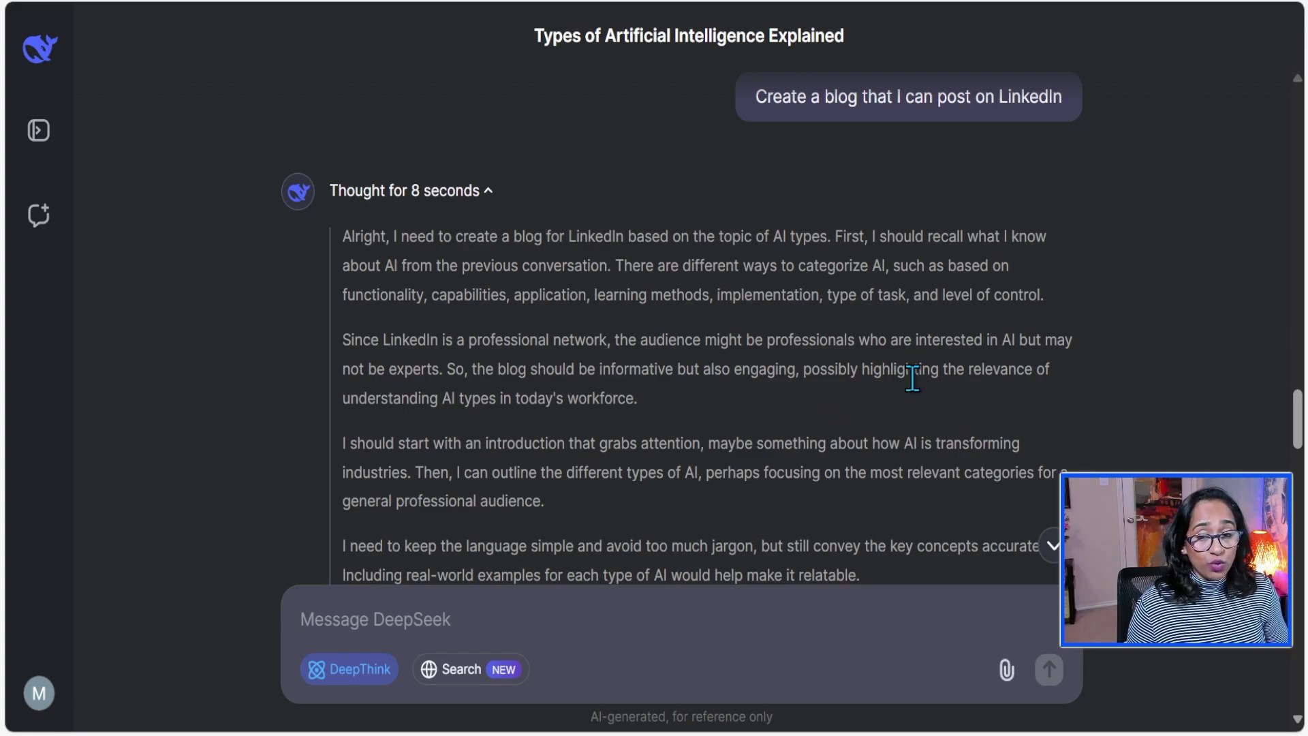
scroll(912, 378, "down", 2)
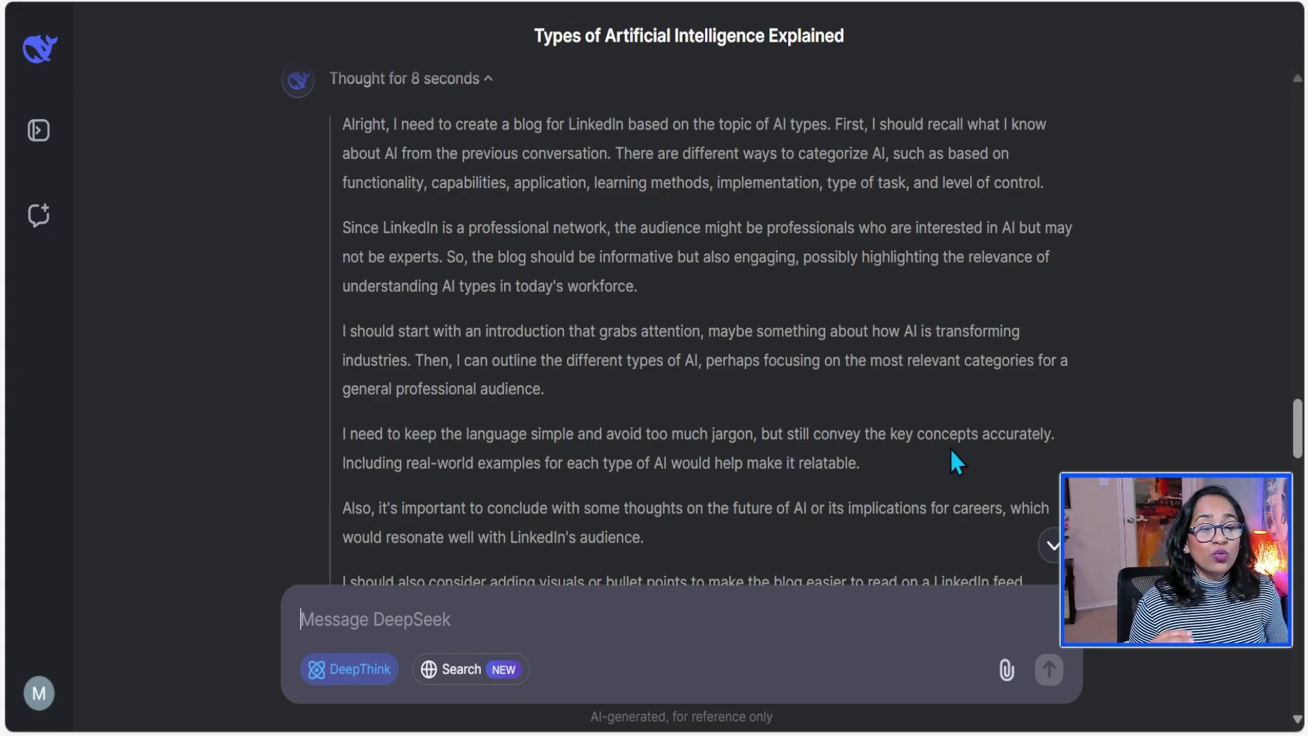
scroll(847, 382, "down", 6)
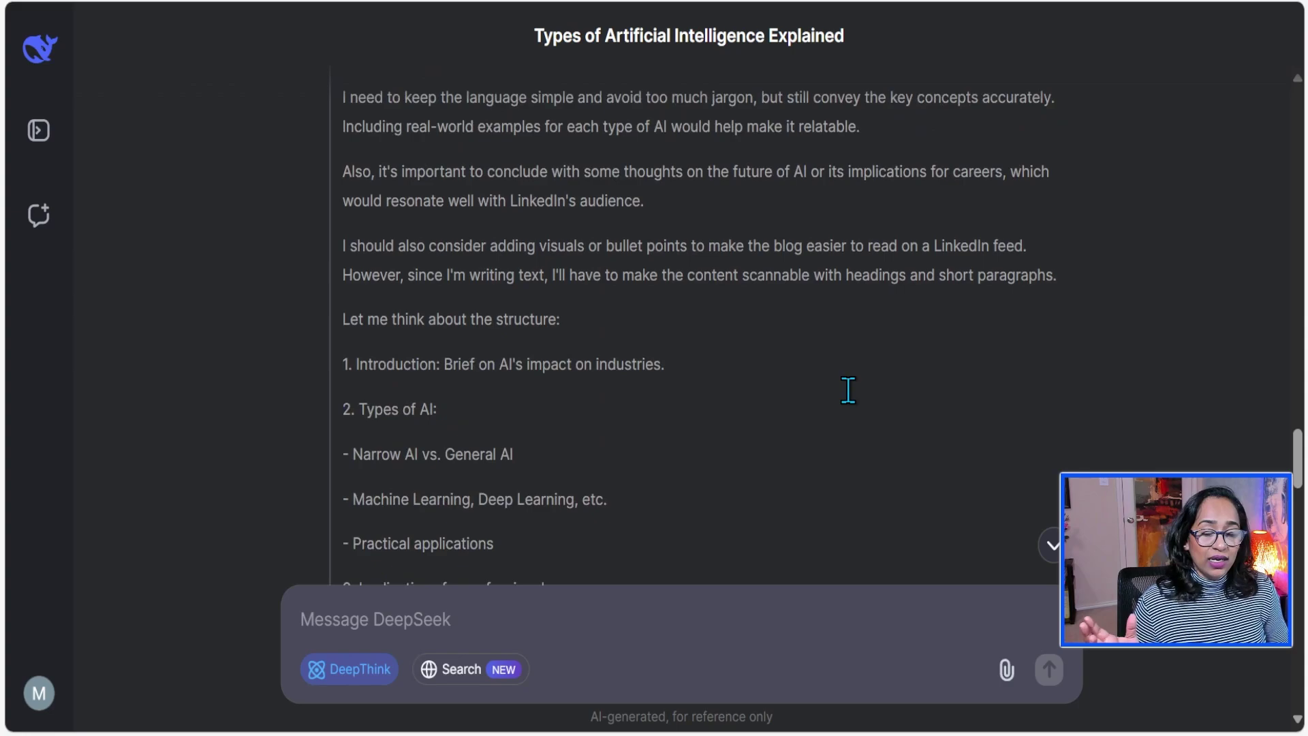
scroll(849, 394, "down", 8)
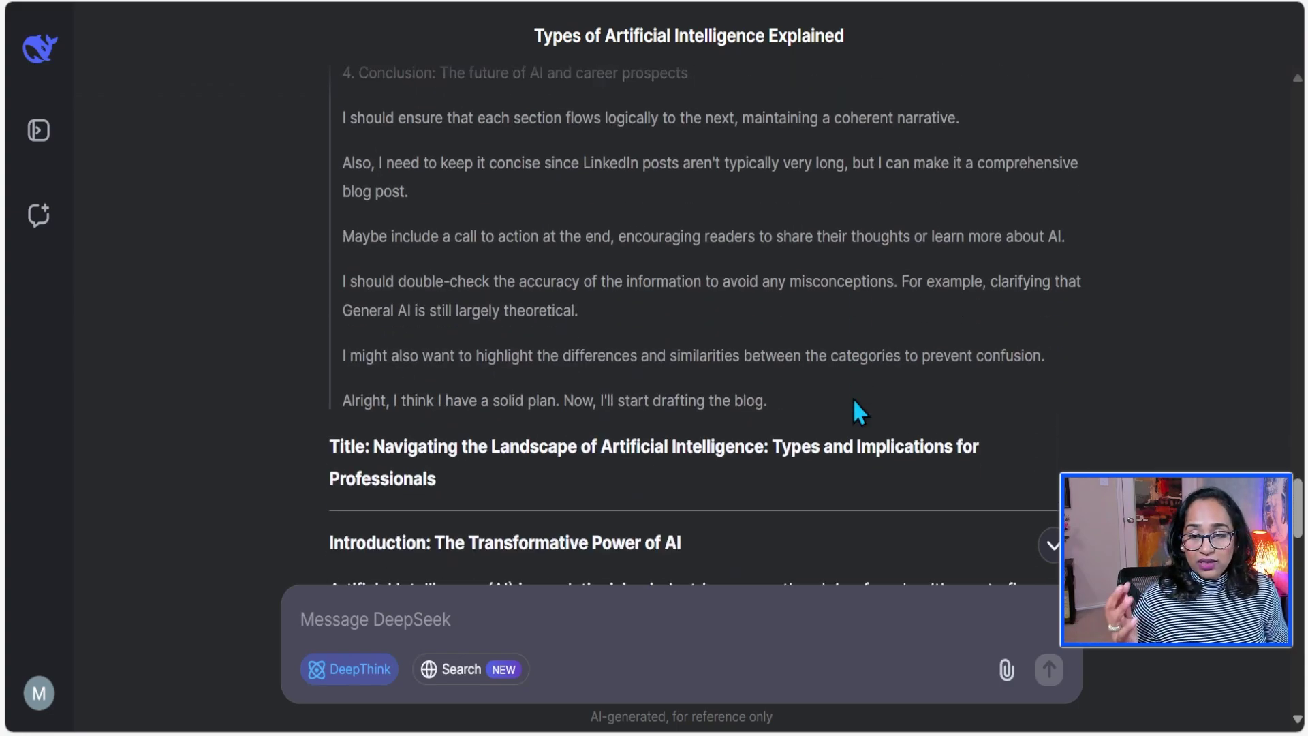
scroll(854, 402, "down", 10)
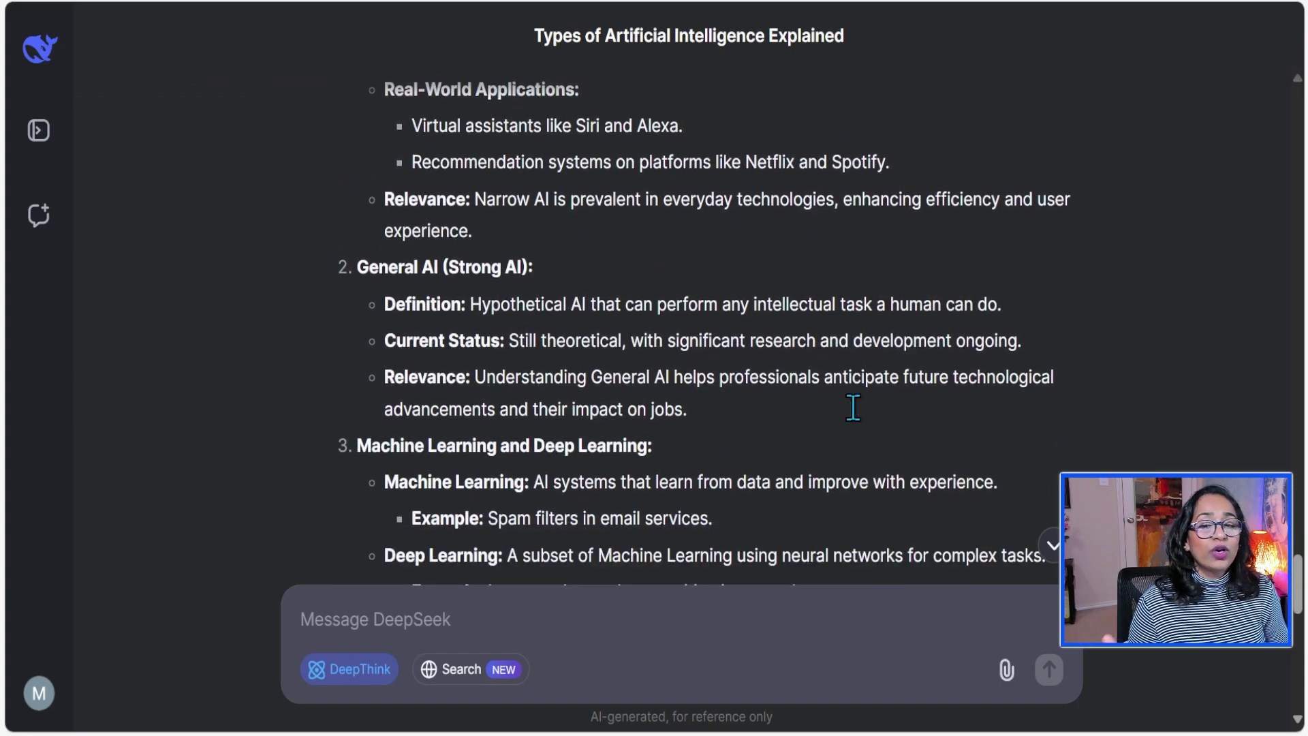
scroll(863, 422, "down", 2)
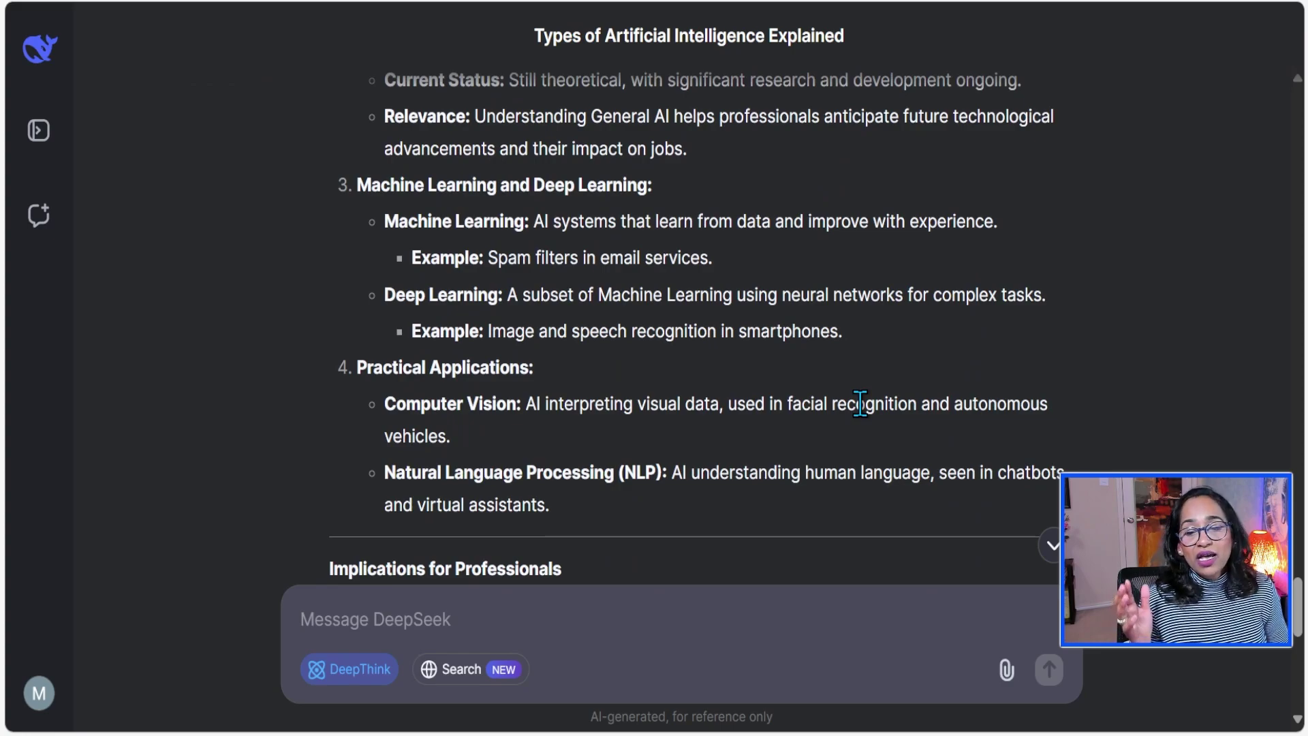
- Without DeepThink, request an ADA-compliant HTML multiple-choice quiz on the above information, with custom checkboxes, light blue background, horizontal separators and a submit button showing the score
scroll(860, 402, "down", 6)
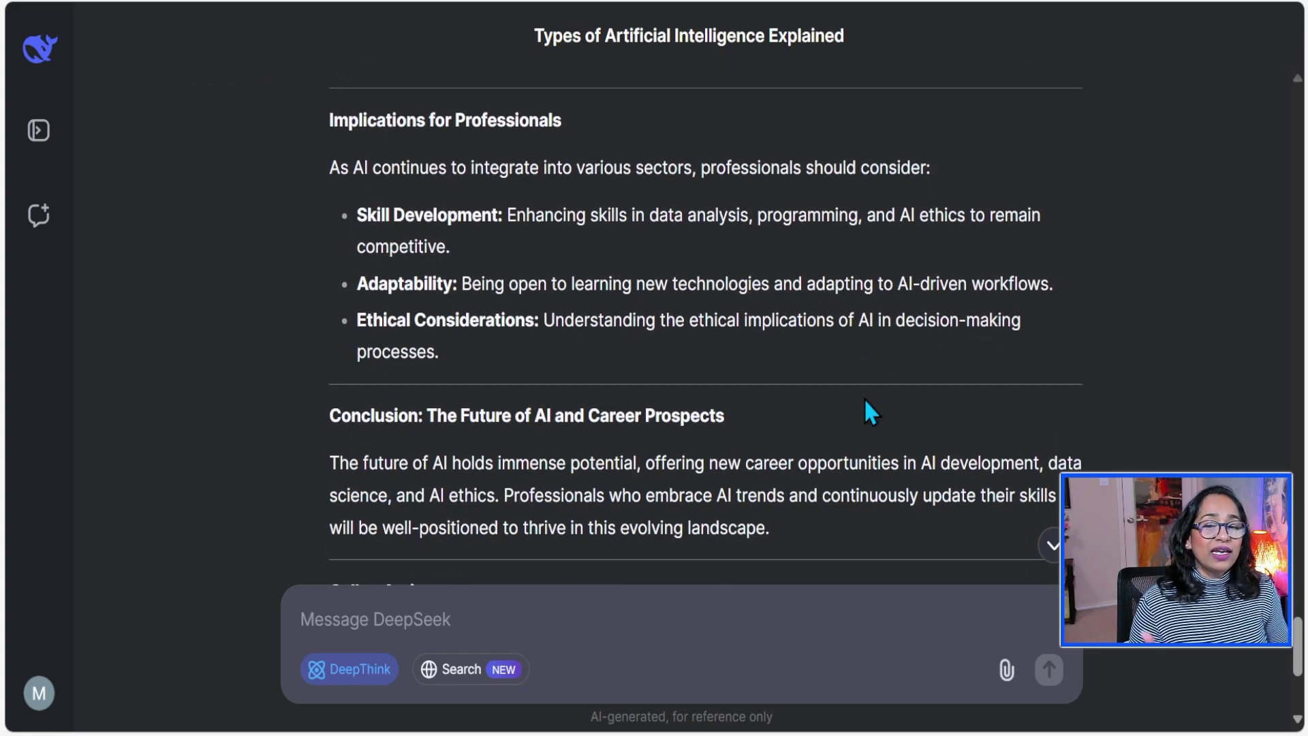
scroll(865, 398, "down", 5)
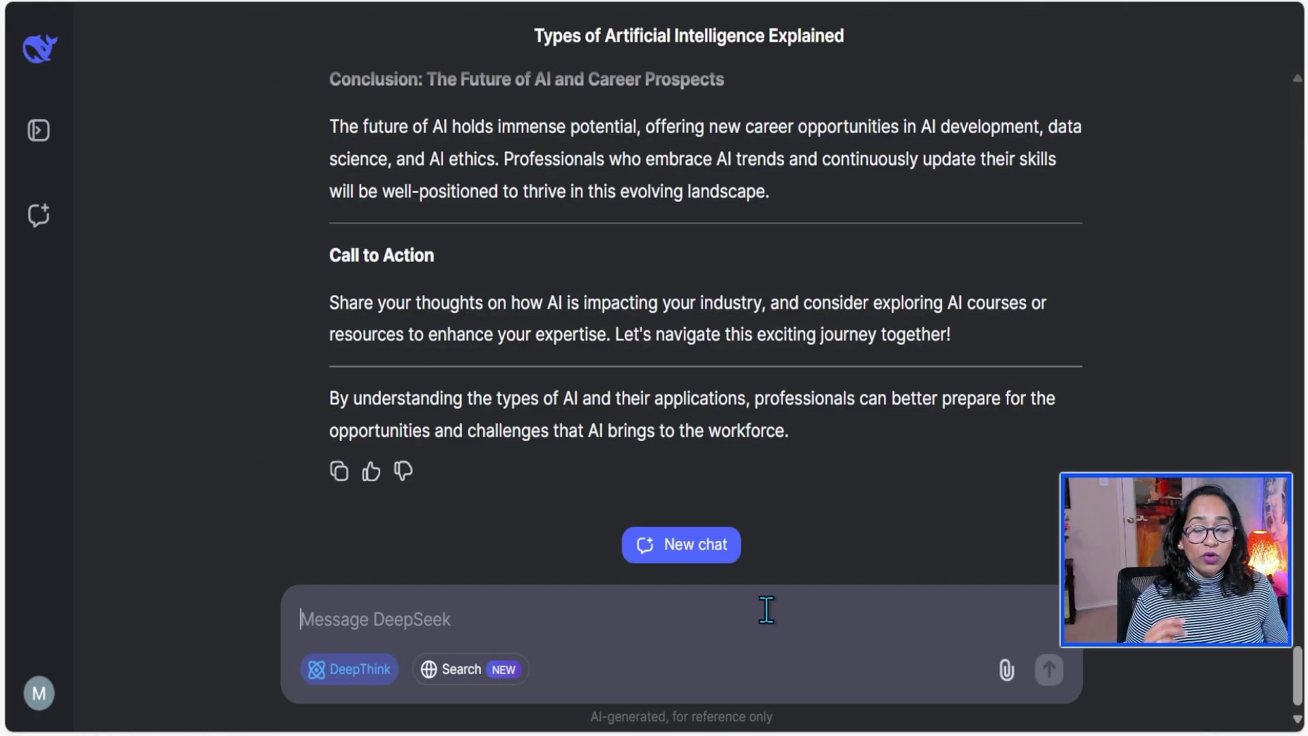
type("Design an HTML based quiz with multiple-choice questions. Use custom-styled checkboxes for the answer options that display check marks when selected. Add a light blue background for the entire quiz and include horizontal lines to separate each question. Ensure the layout is ADA compliant. Use the above information for the quiz. Include submit button that evaluates the user's responses and displays their score.")
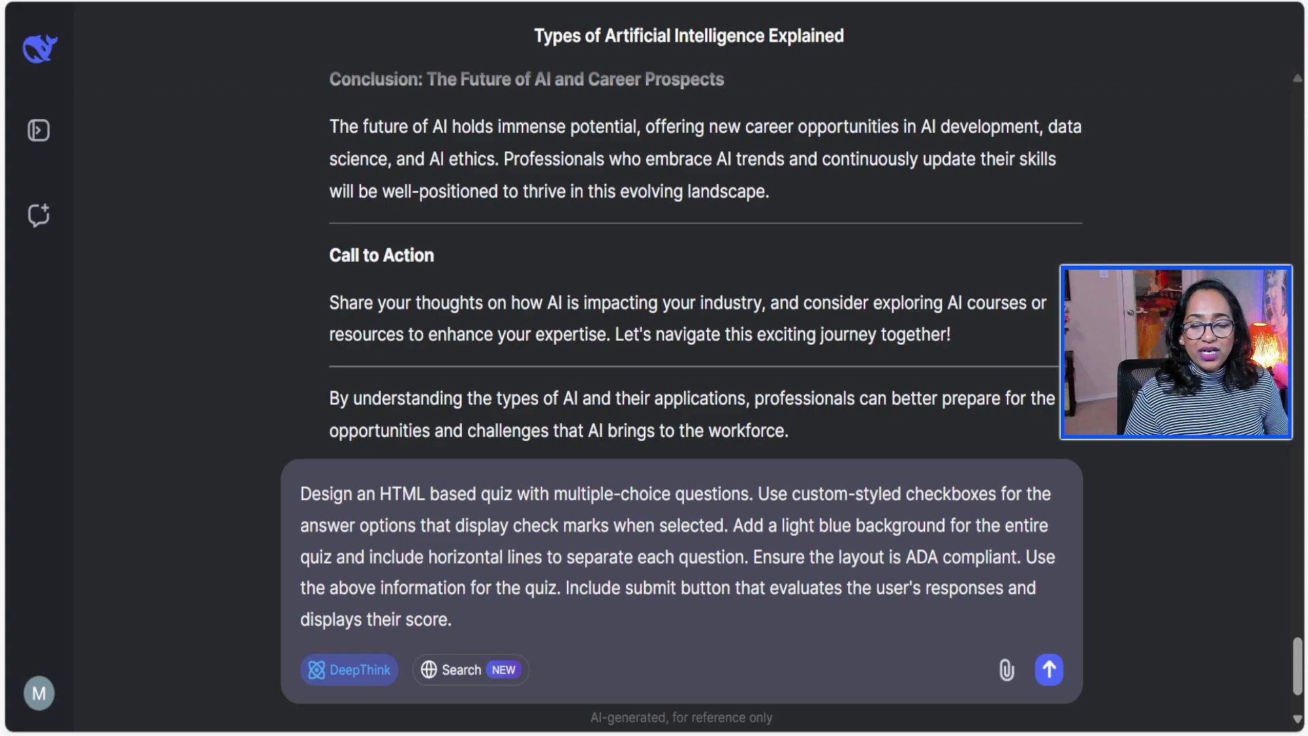
left_click(361, 674)
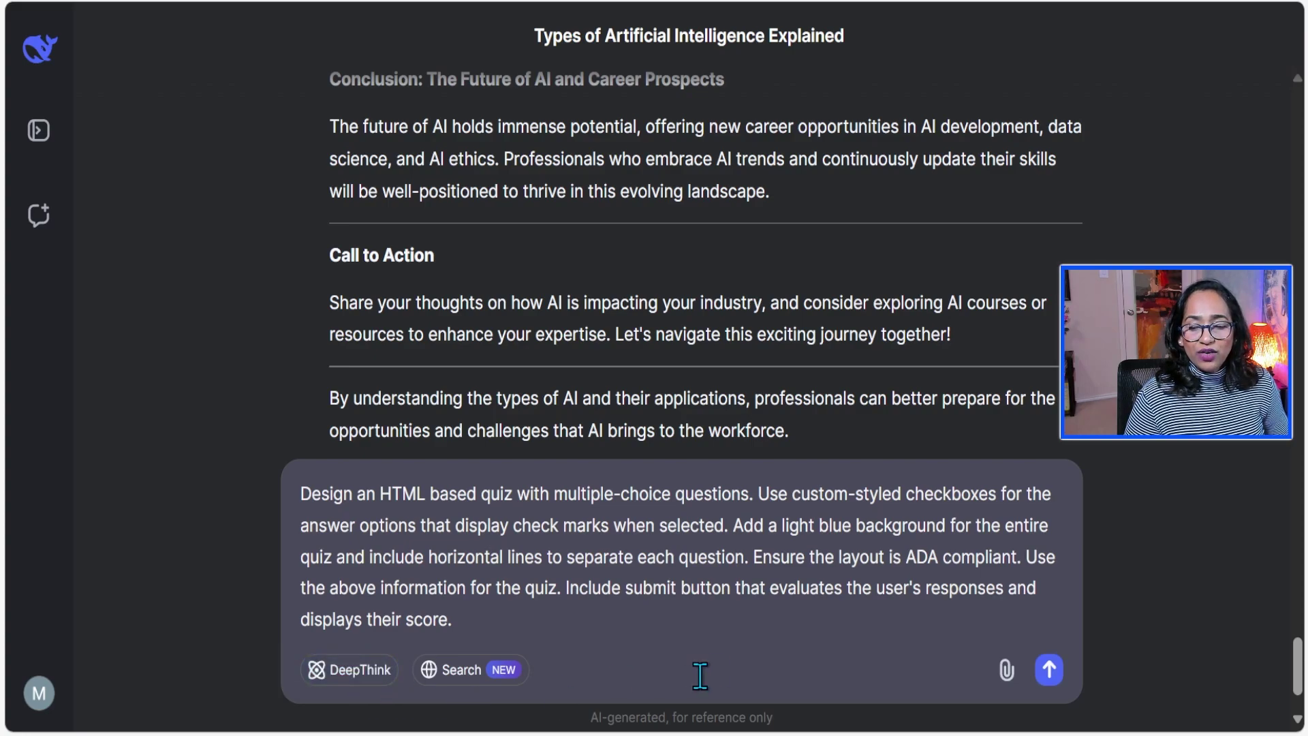
left_click(1050, 675)
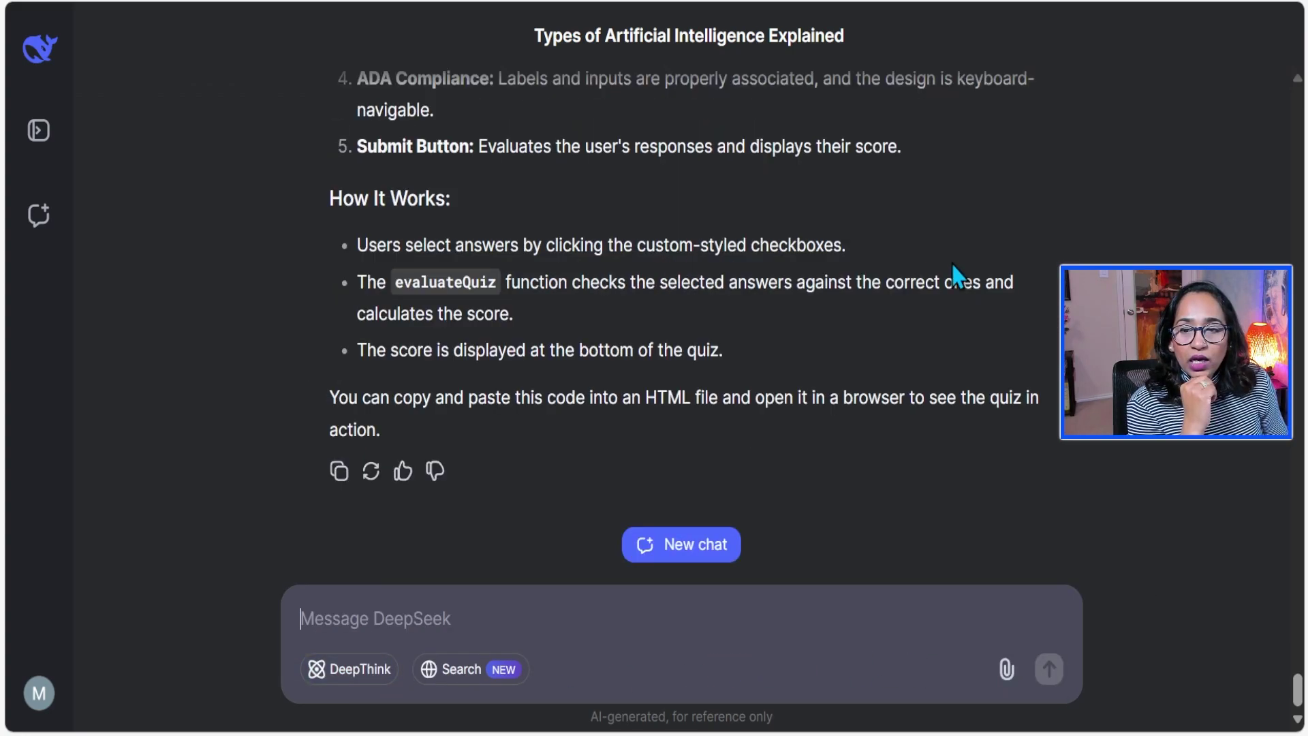
- Review the key features and explanation of the generated quiz code, and run its HTML
scroll(988, 271, "up", 3)
scroll(1036, 271, "up", 3)
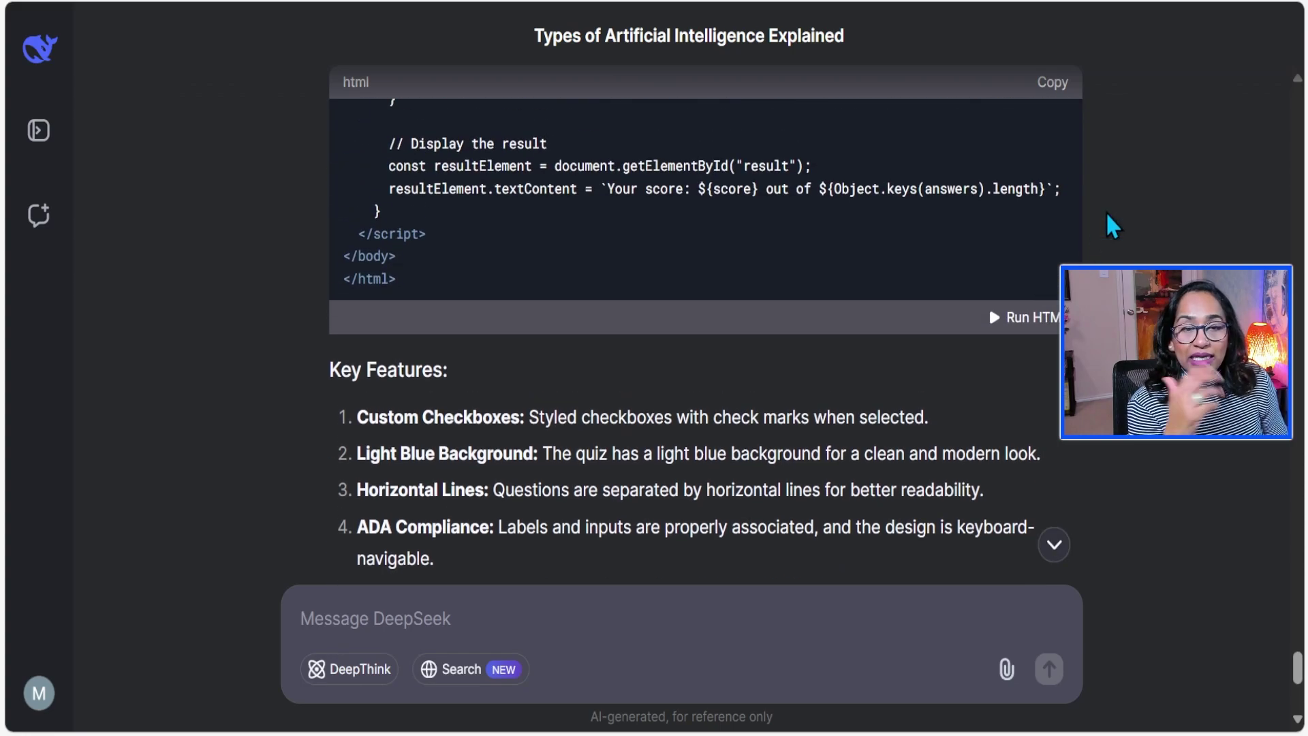
scroll(989, 305, "down", 4)
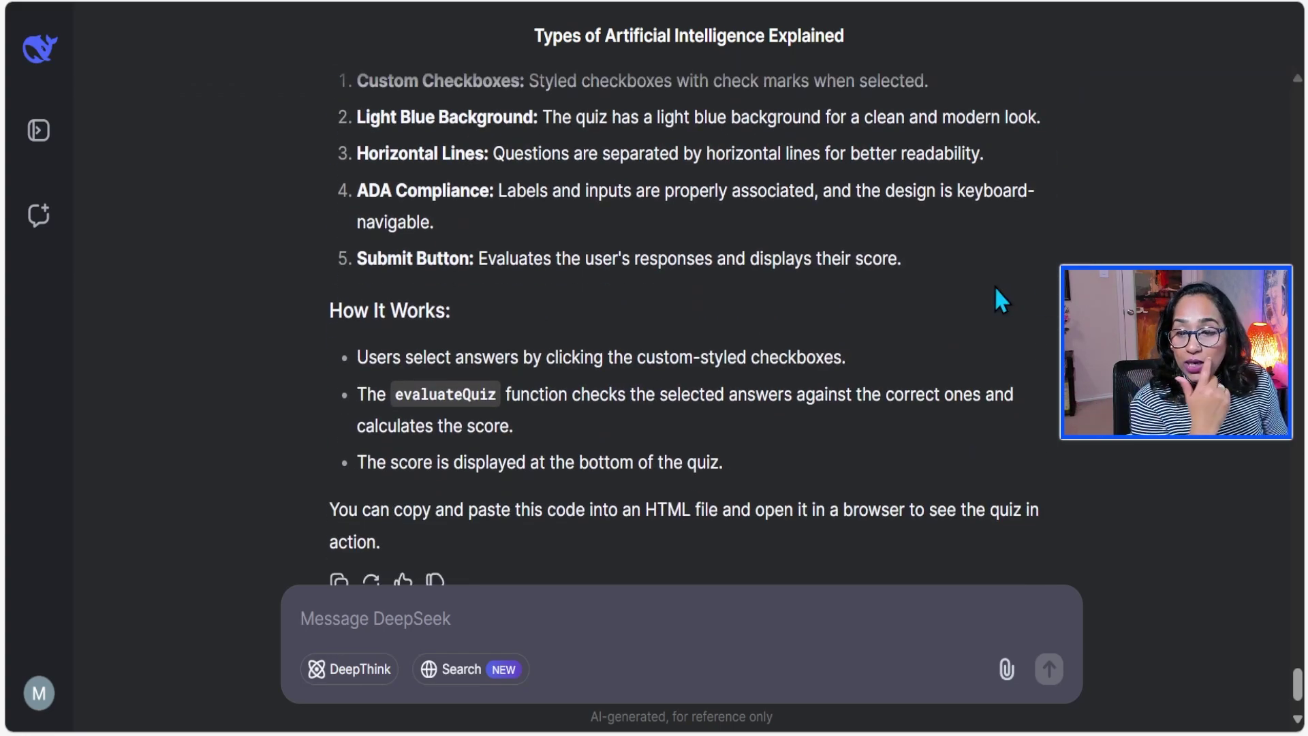
scroll(995, 283, "down", 2)
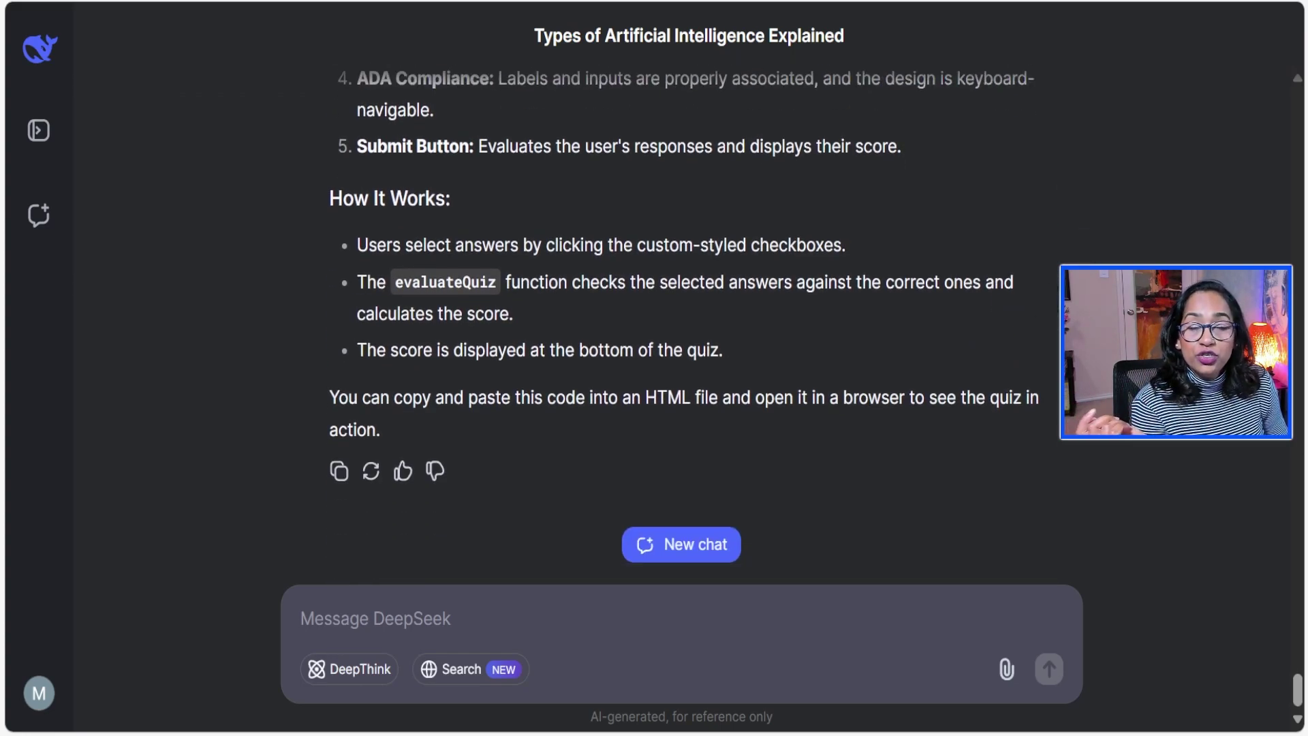
scroll(988, 194, "up", 5)
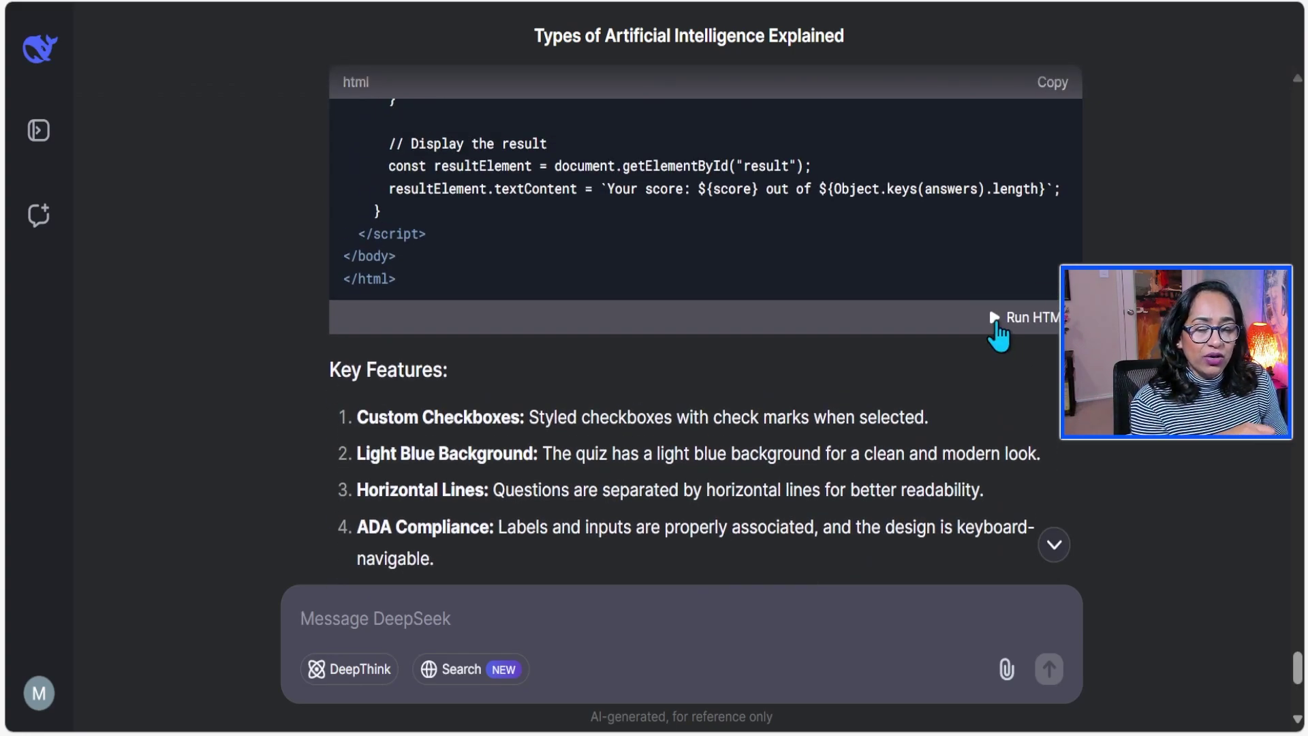
left_click(1009, 318)
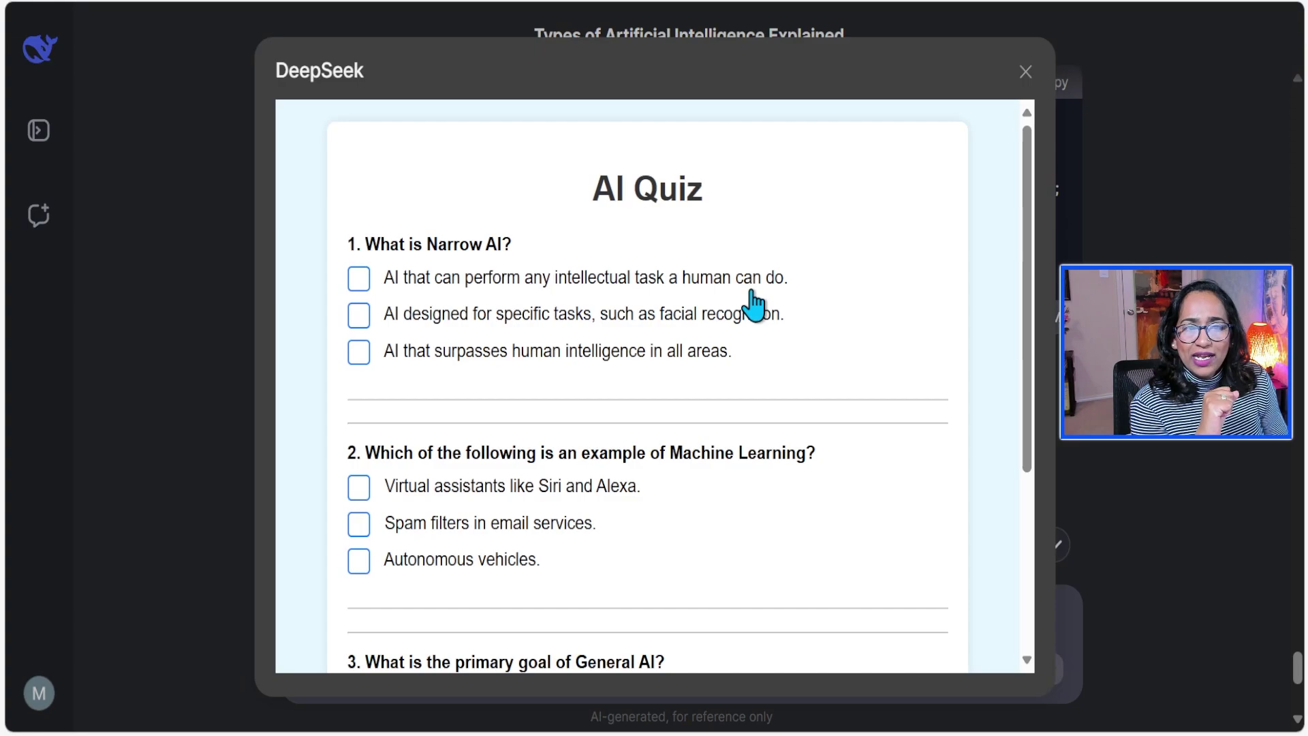
- Answer the quiz with "AI designed for specific tasks", "Spam filters in email services" and "To excel in a single narrow task", and submit it
left_click(359, 317)
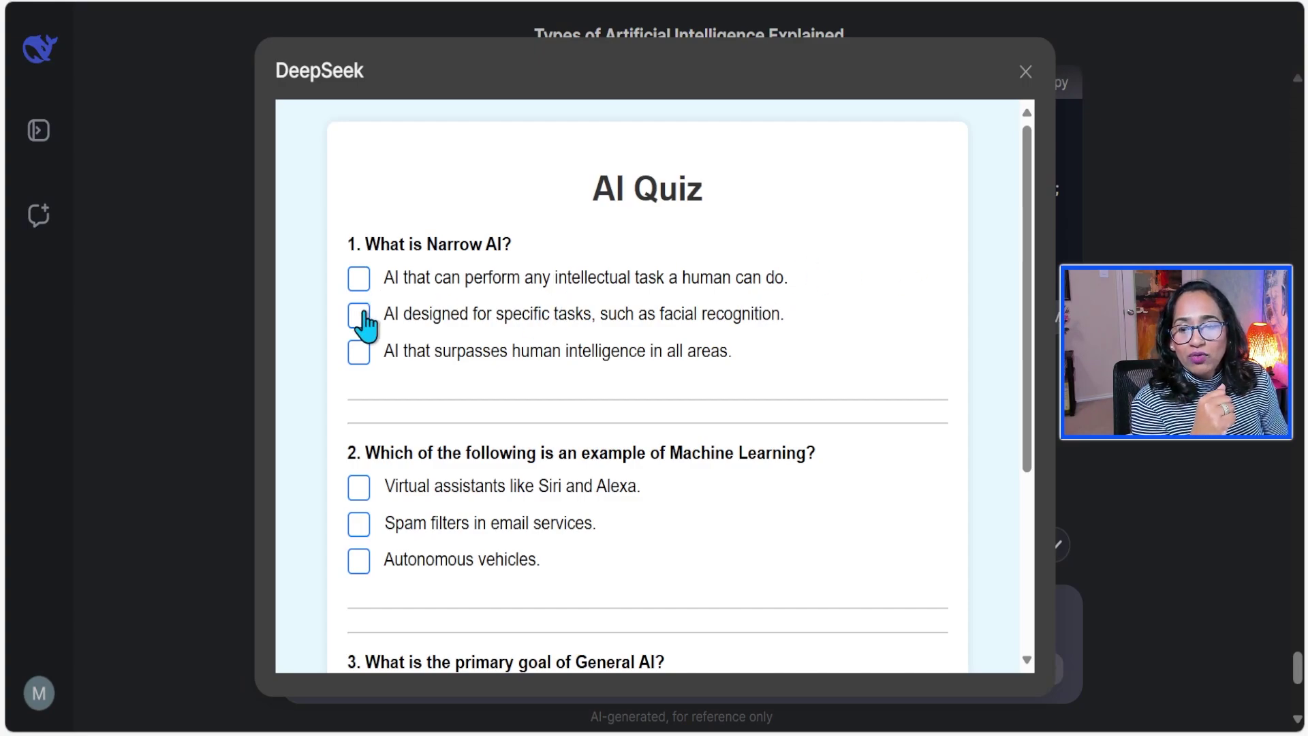
left_click(357, 525)
scroll(368, 516, "down", 3)
left_click(359, 510)
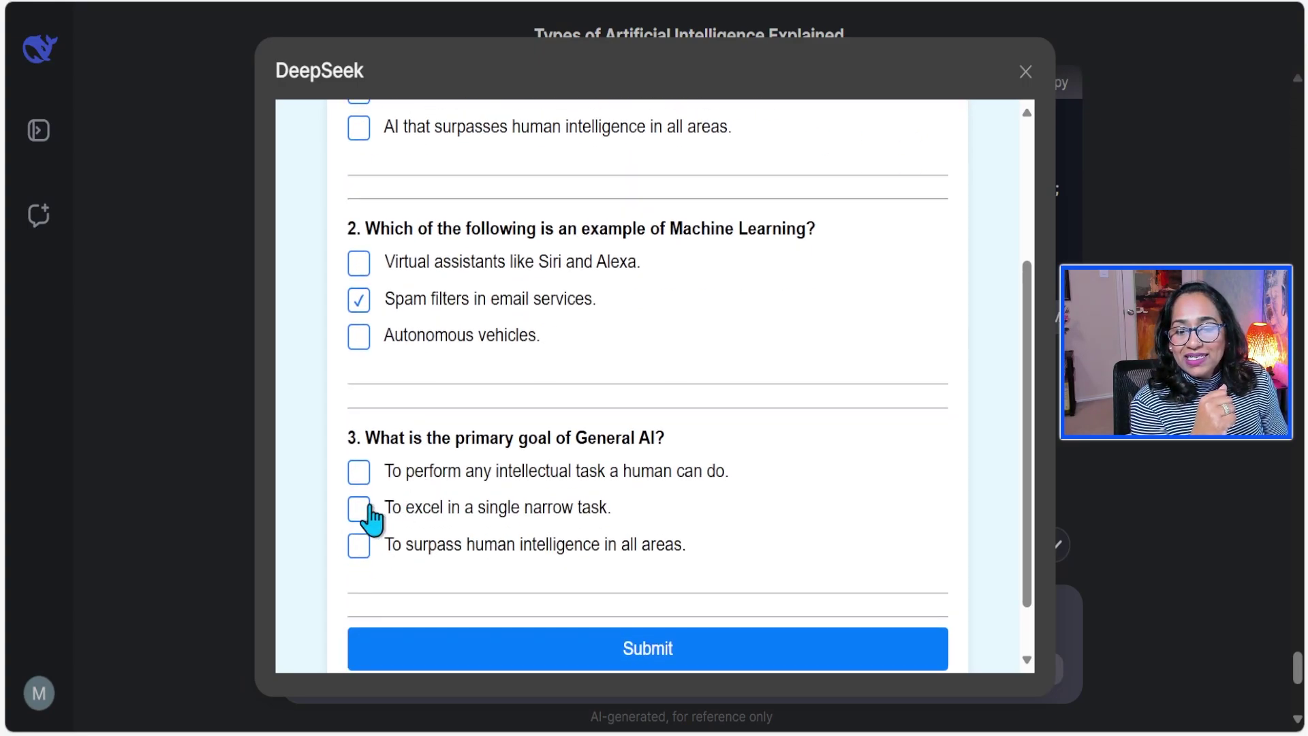
scroll(657, 545, "down", 1)
left_click(648, 583)
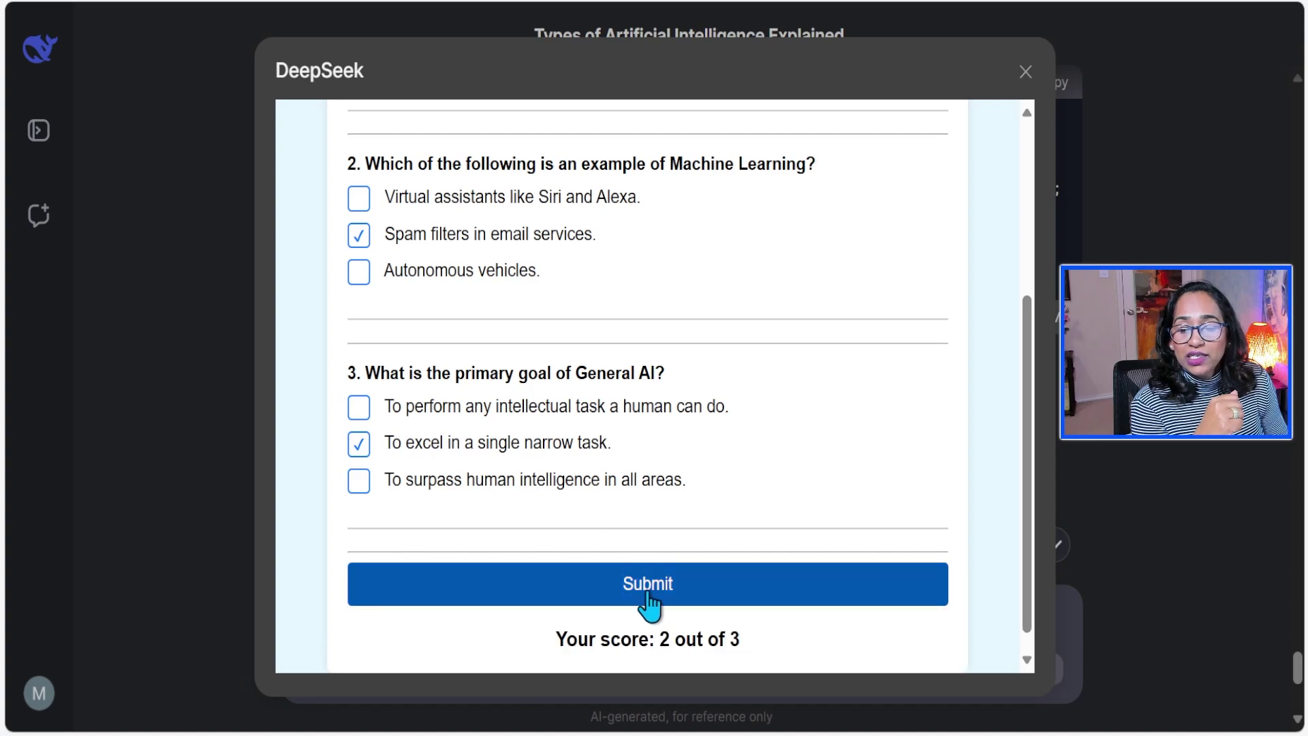
- Review the submitted AI Quiz from its first question to the score, and close the preview
scroll(873, 407, "down", 1)
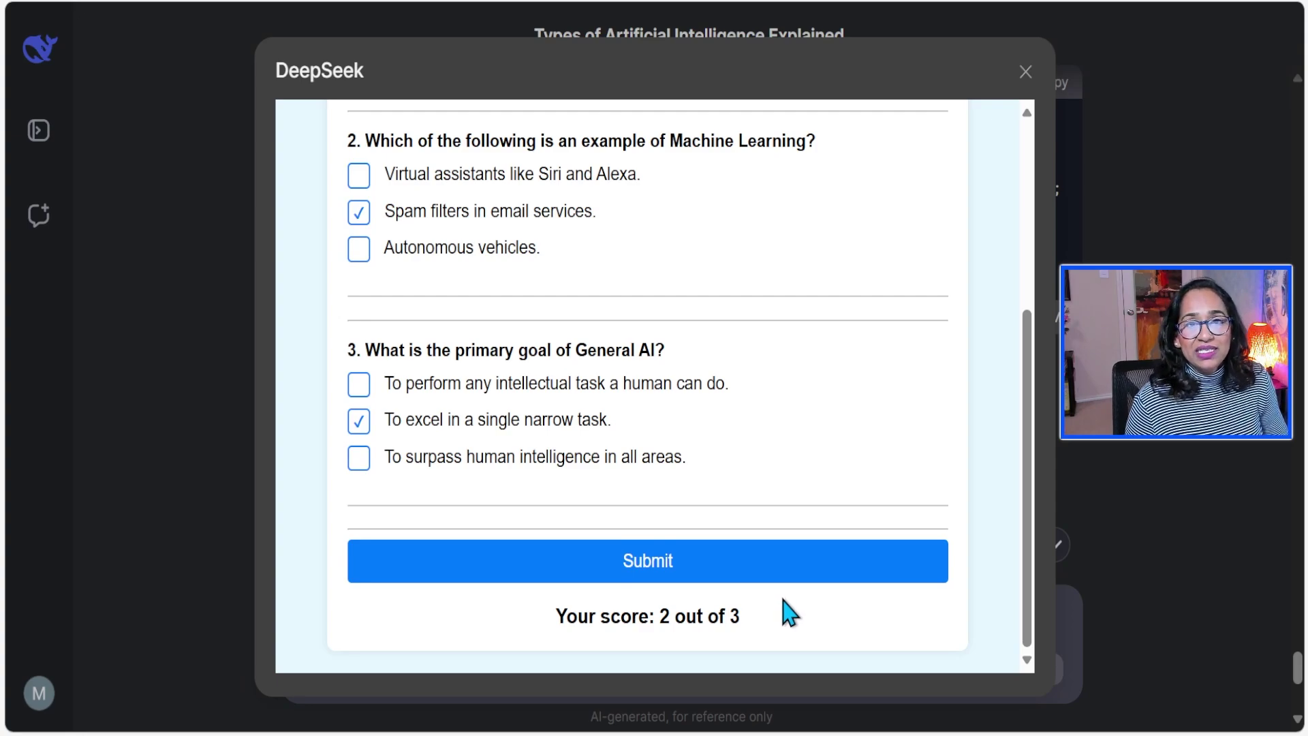
left_click(780, 575)
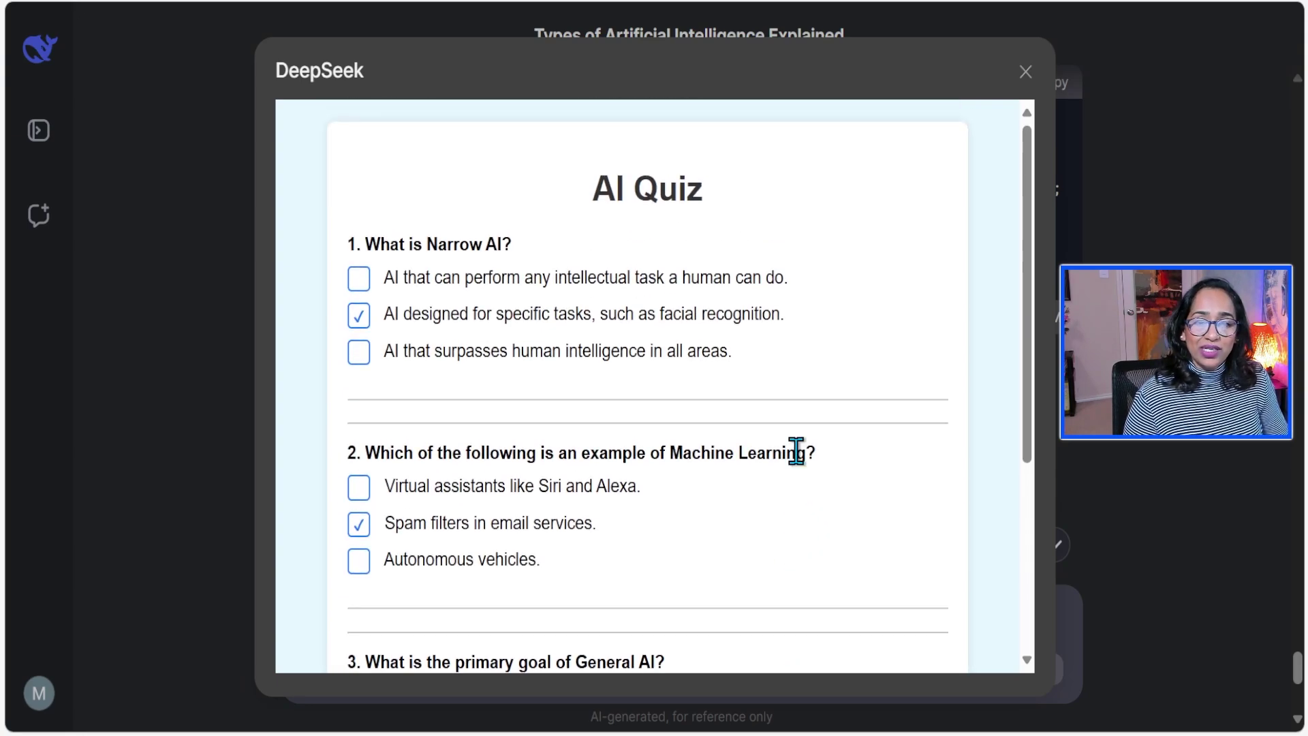
scroll(815, 398, "down", 5)
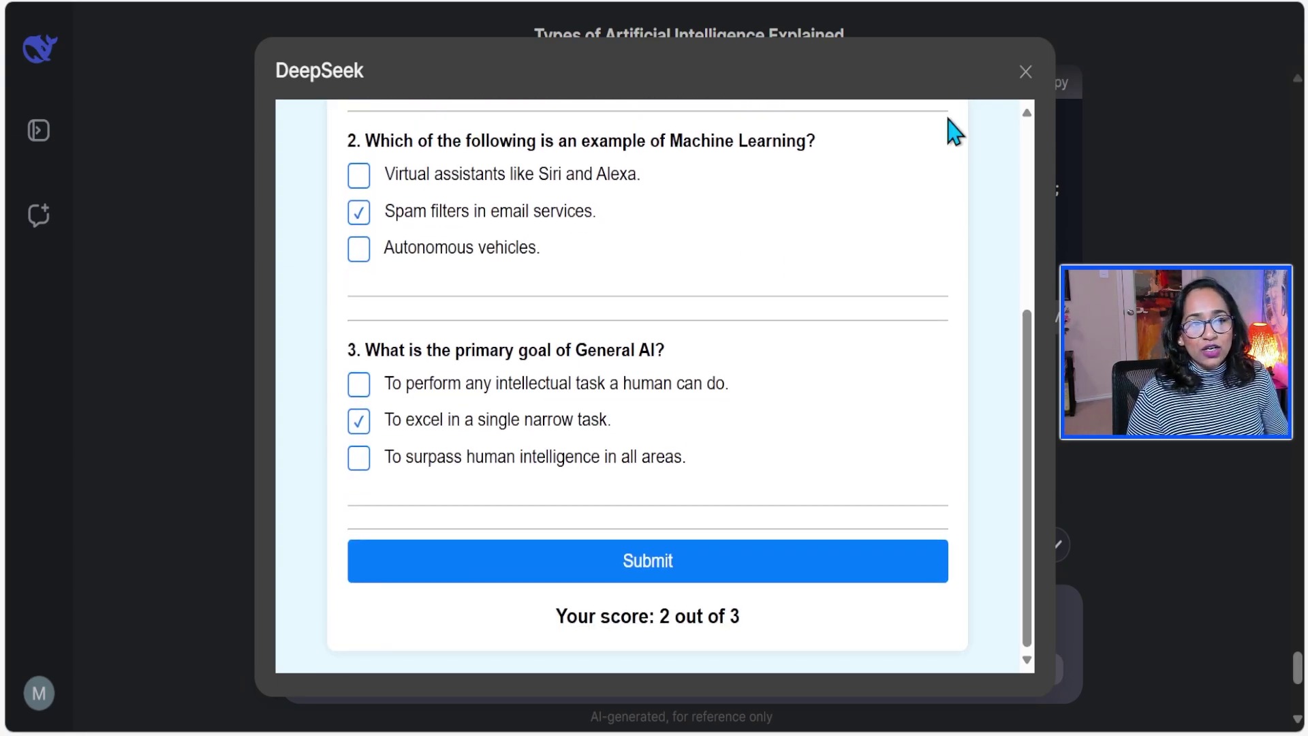
left_click(1025, 71)
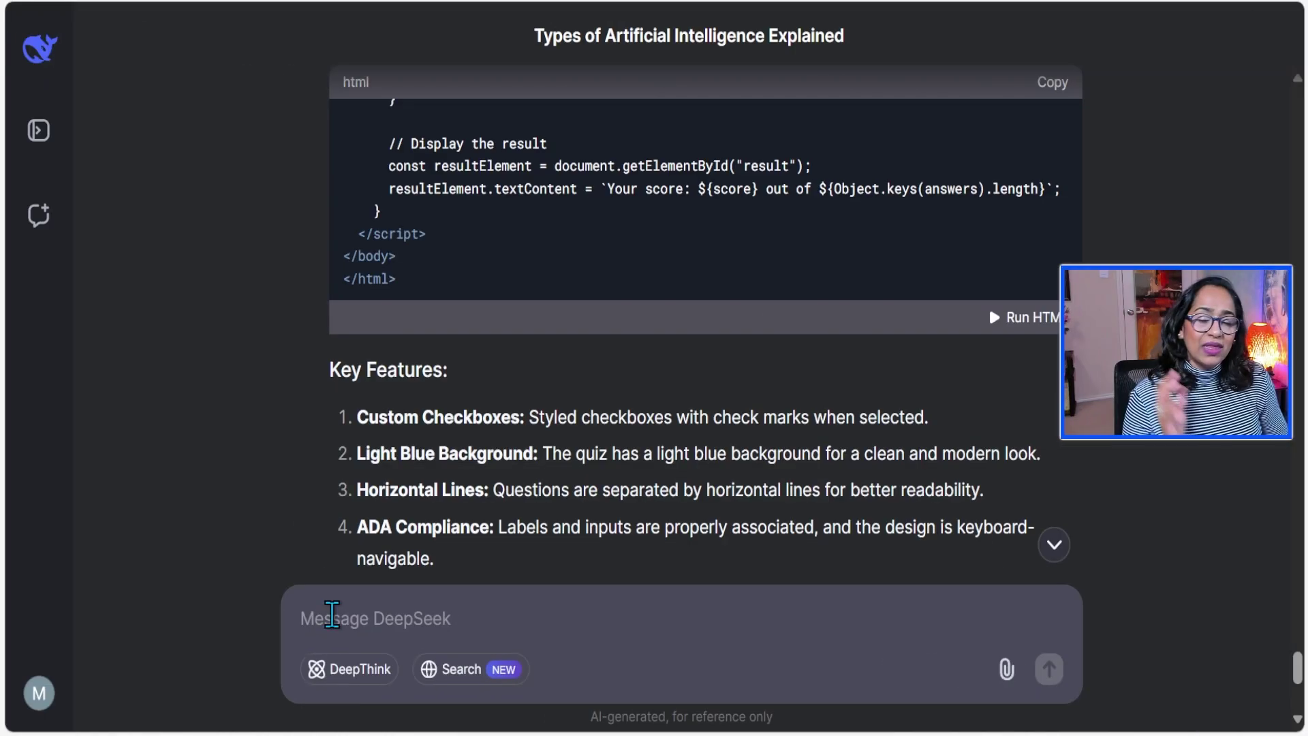
- Send the prompt "Give me a simple flowchart in SVG format that outlines the different types of AI."
left_click(332, 614)
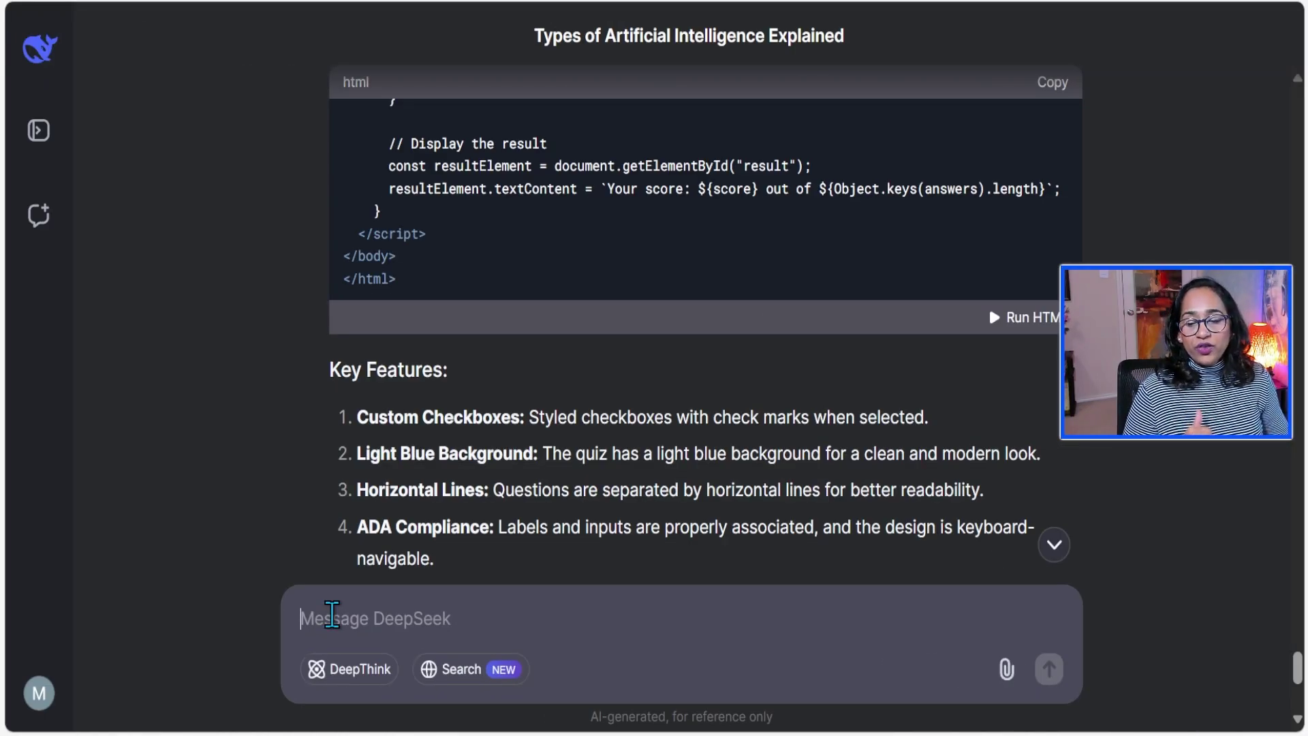
type("Give me a simple flowchart in SVG format that outlines the different types of AI.")
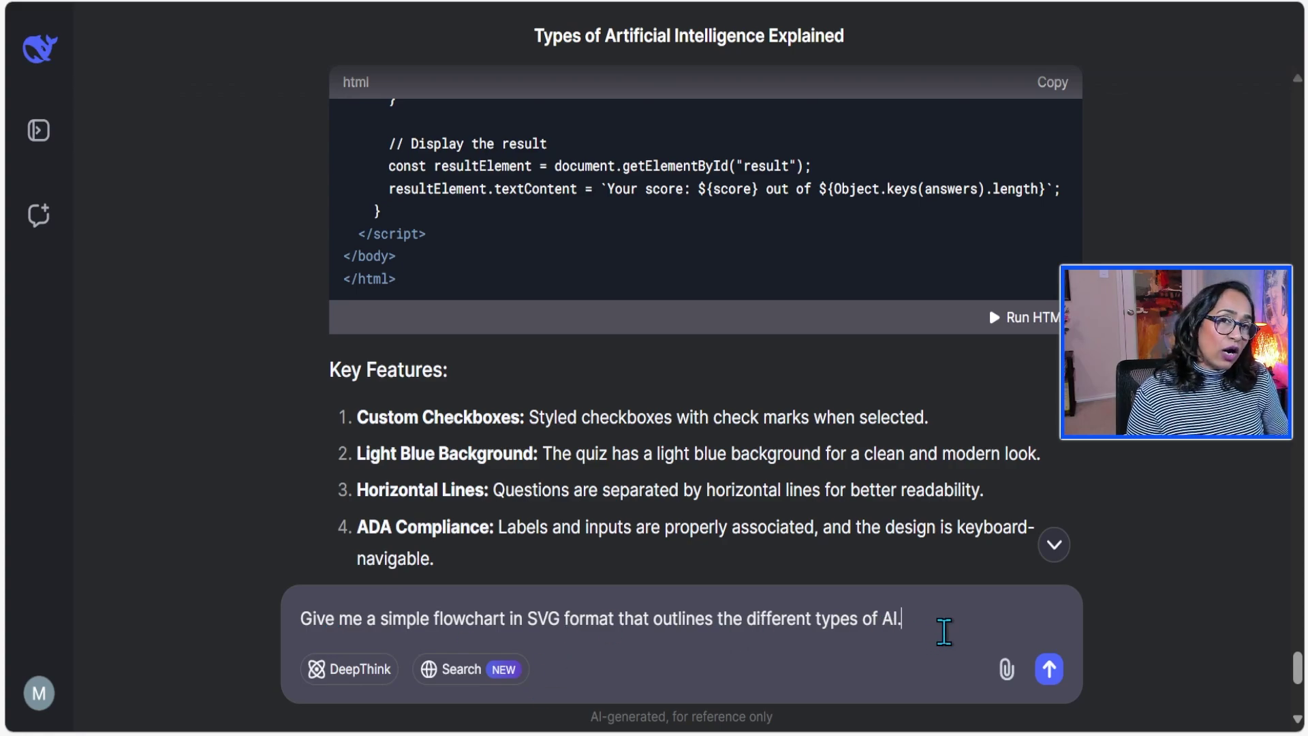
scroll(943, 631, "down", 3)
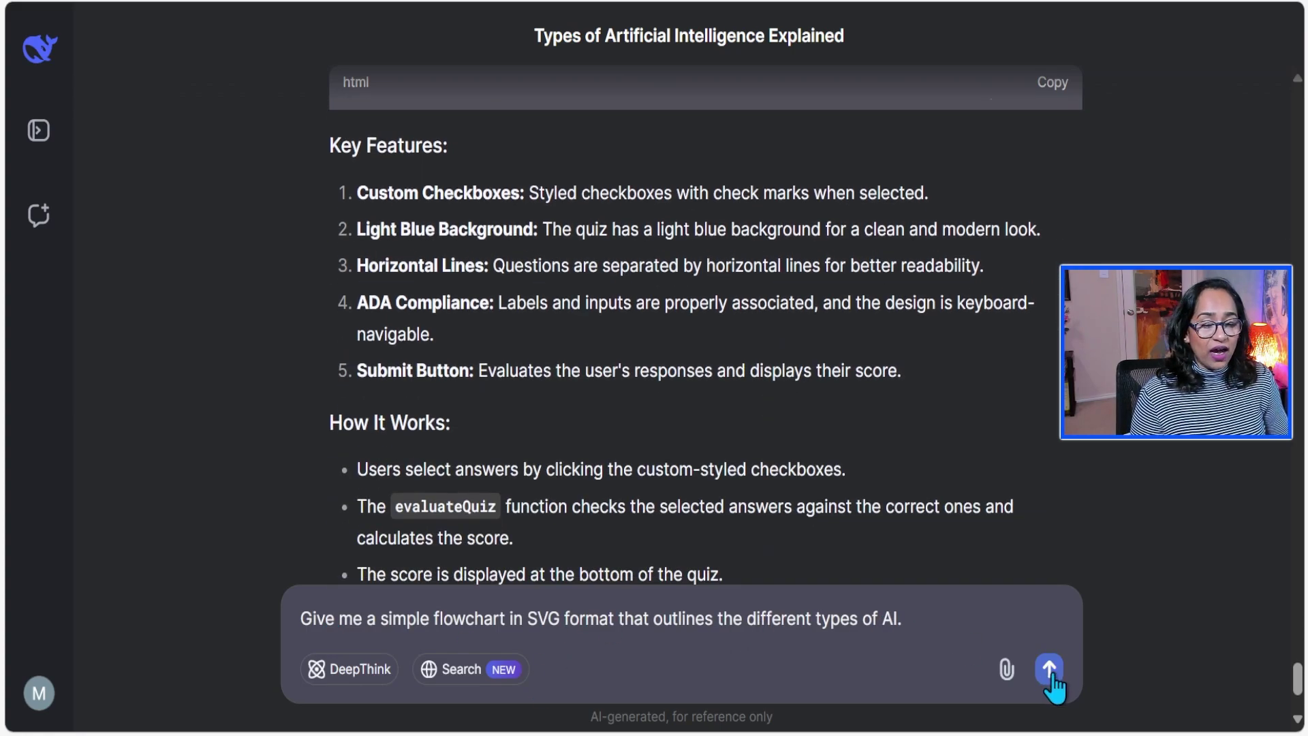
left_click(1052, 674)
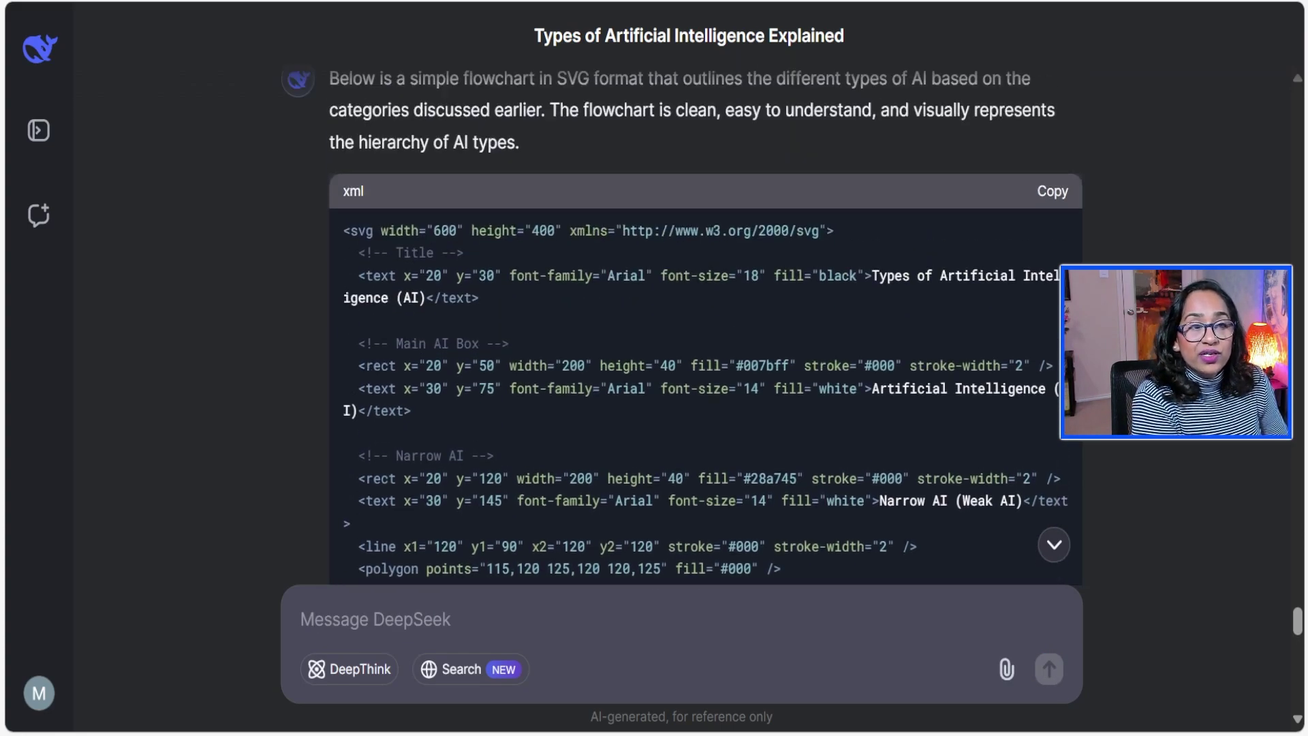
- Look through the generated SVG flowchart code and run it to preview the flowchart
scroll(462, 190, "up", 4)
scroll(462, 191, "down", 3)
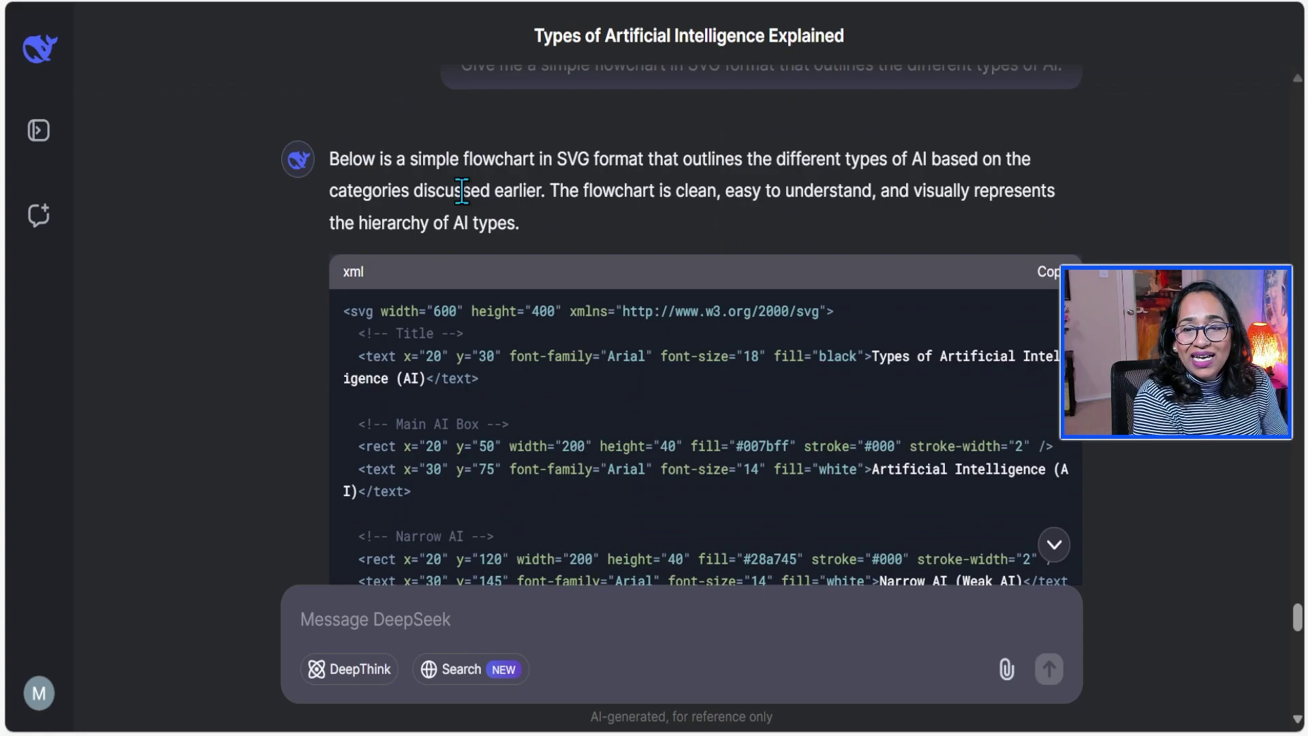
scroll(653, 236, "down", 2)
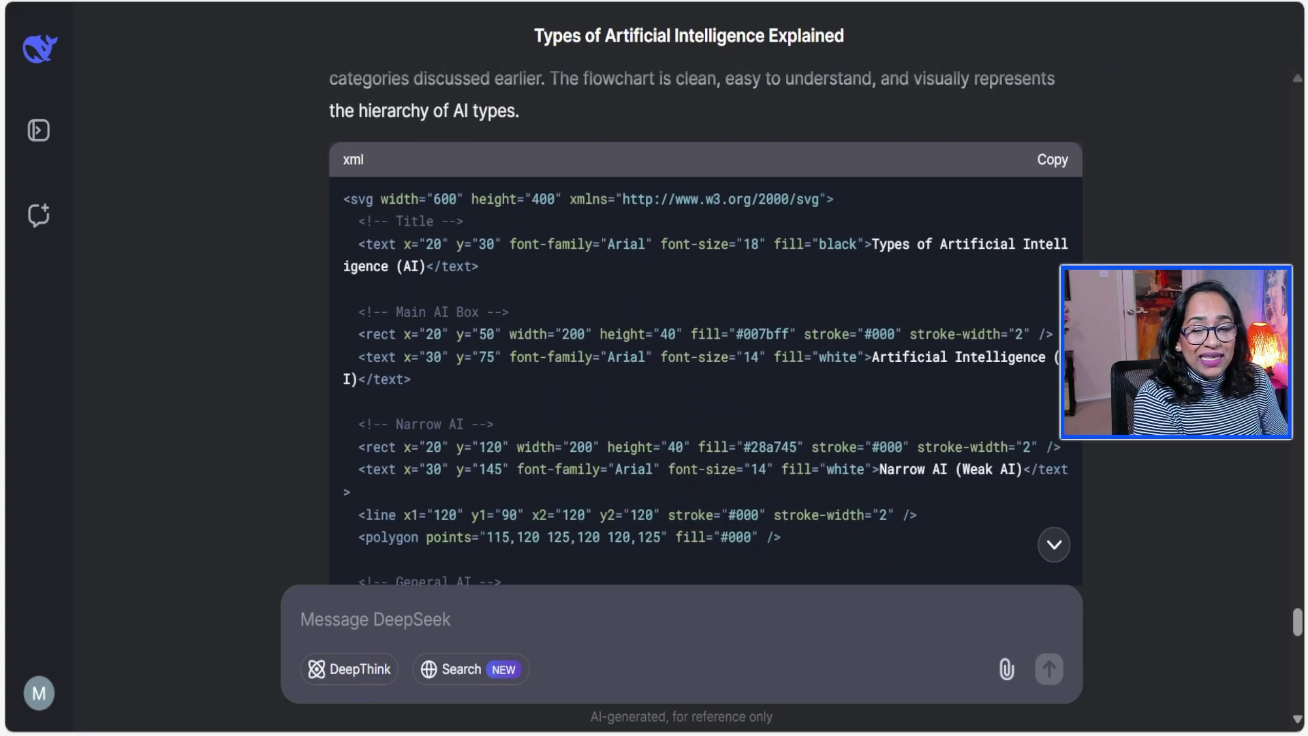
scroll(706, 340, "down", 7)
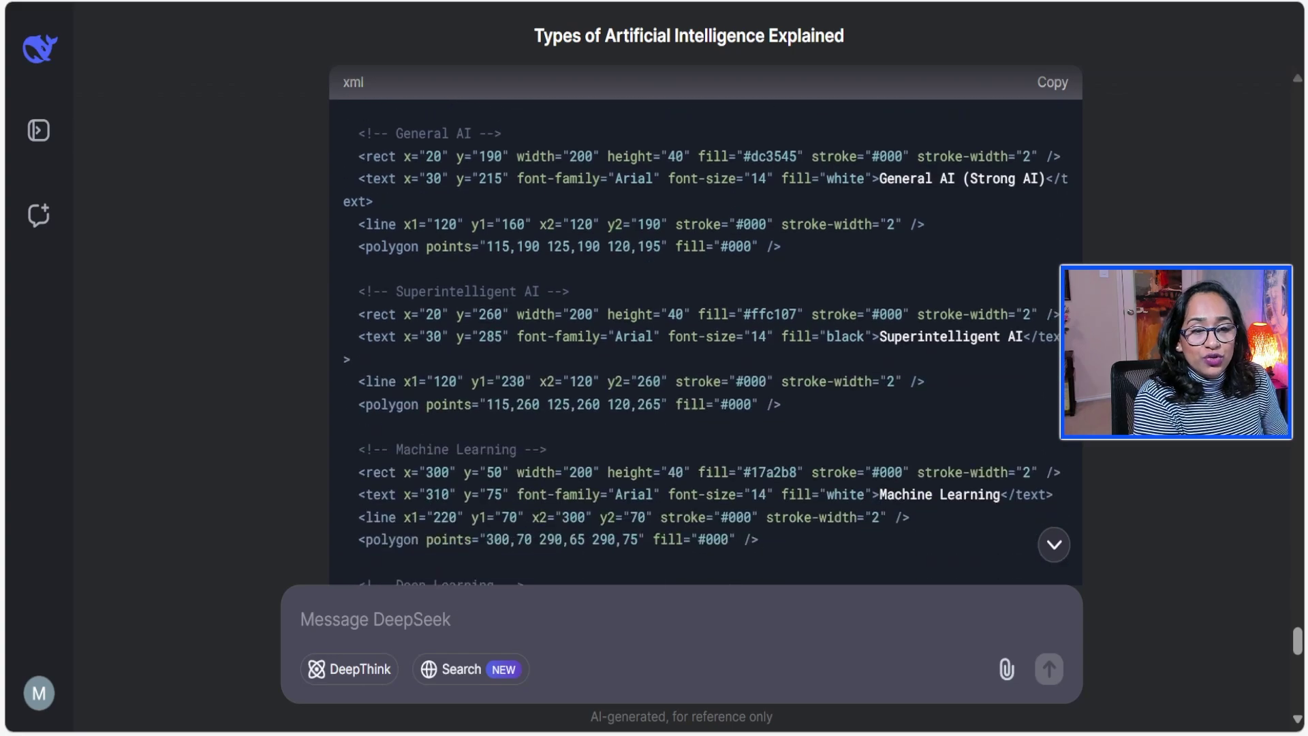
scroll(988, 314, "down", 10)
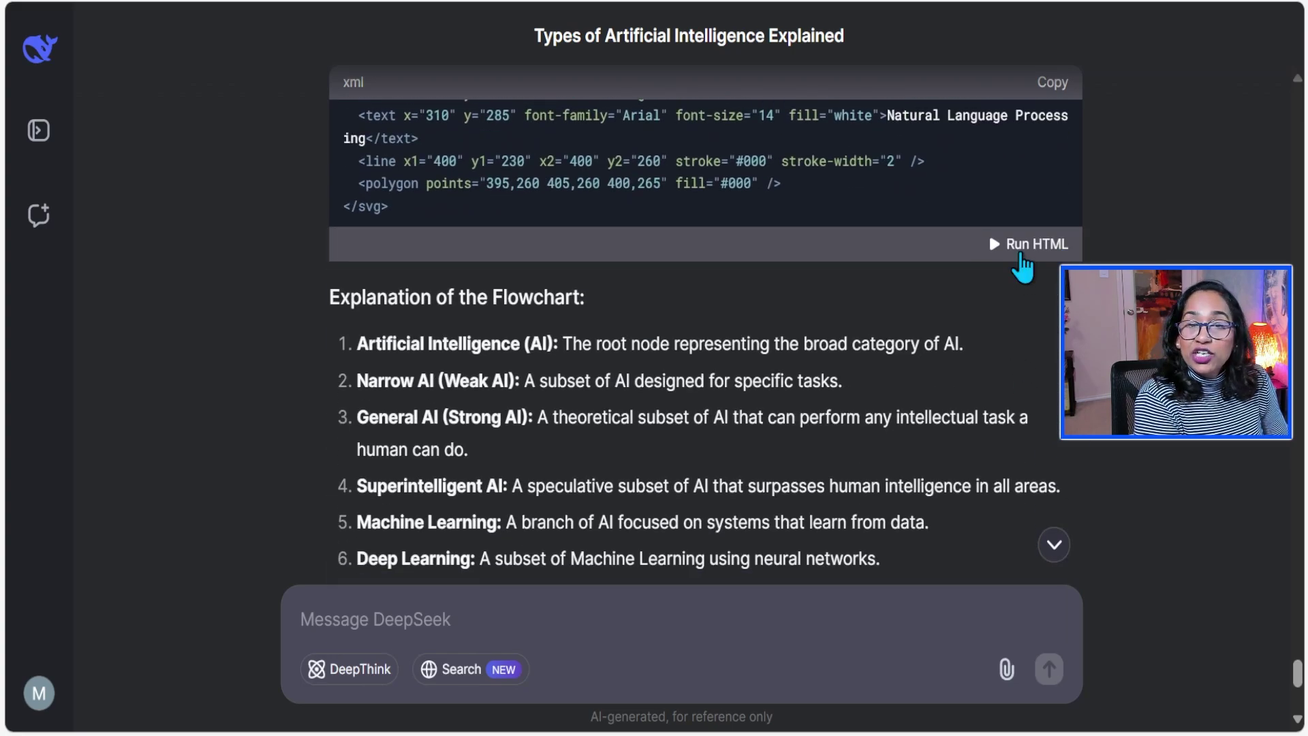
left_click(1021, 252)
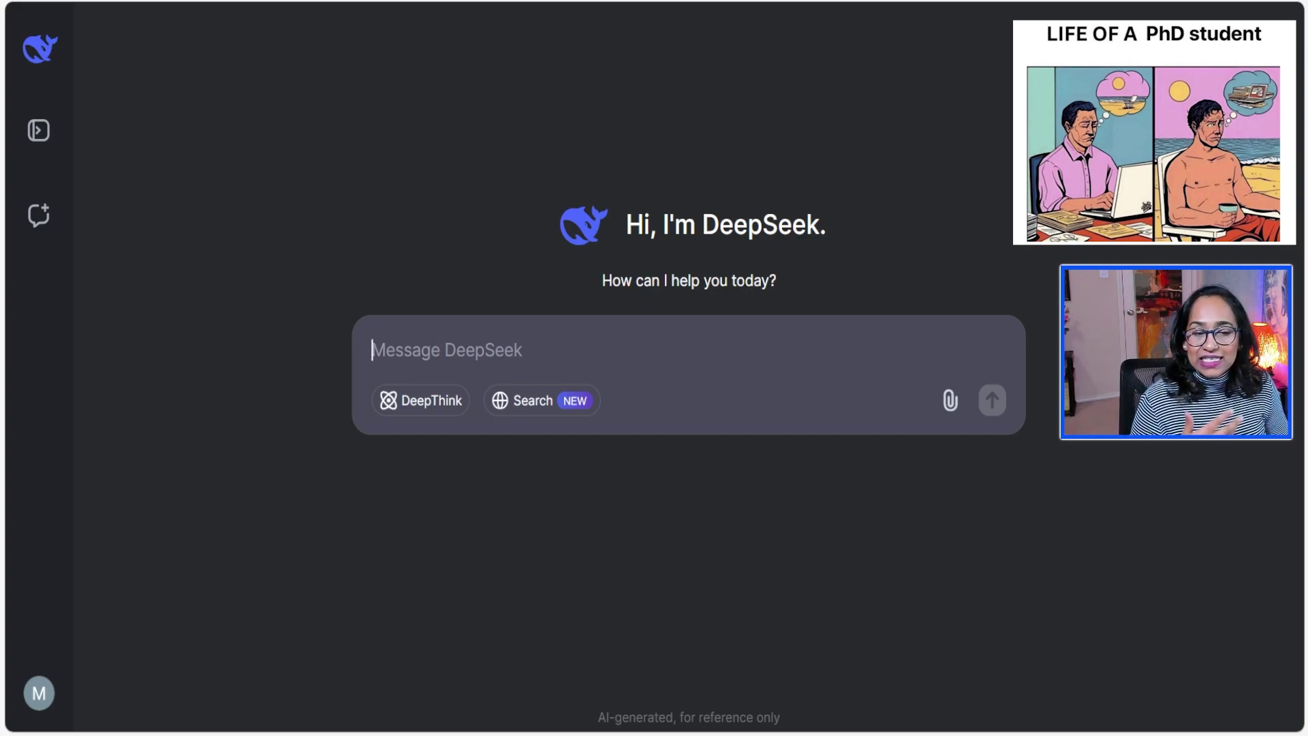
- In a new chat, enable DeepThink, attach the "LIFE OF A PhD student" screenshot and ask "What does this image imply?"
left_click(429, 406)
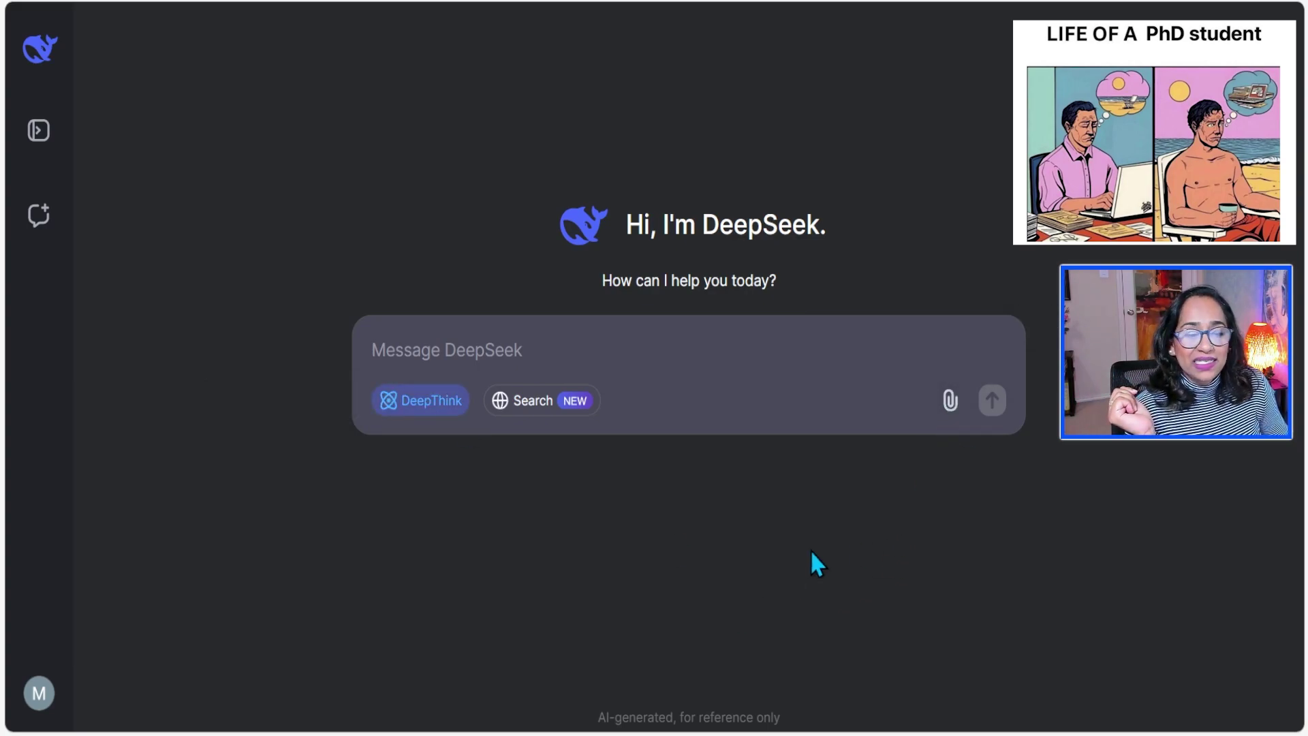
left_click(780, 418)
key("ctrl+v")
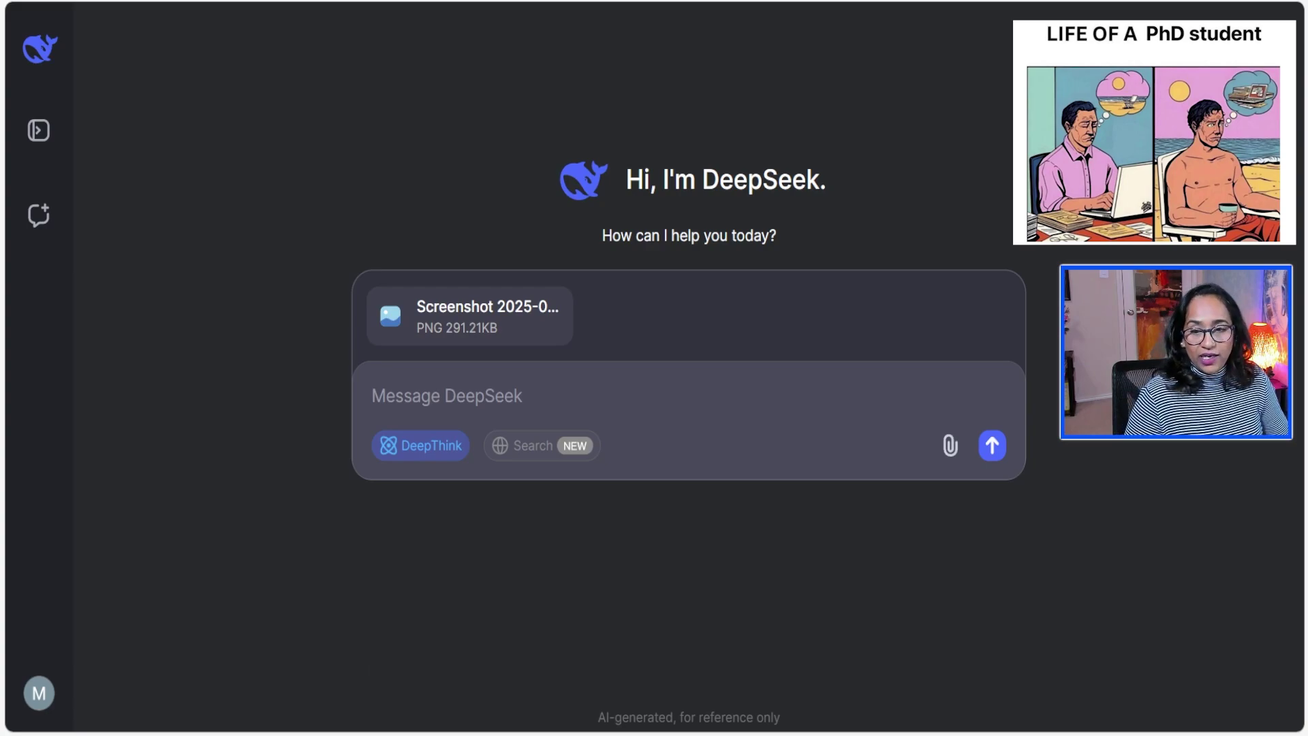
type("What does this image imply?")
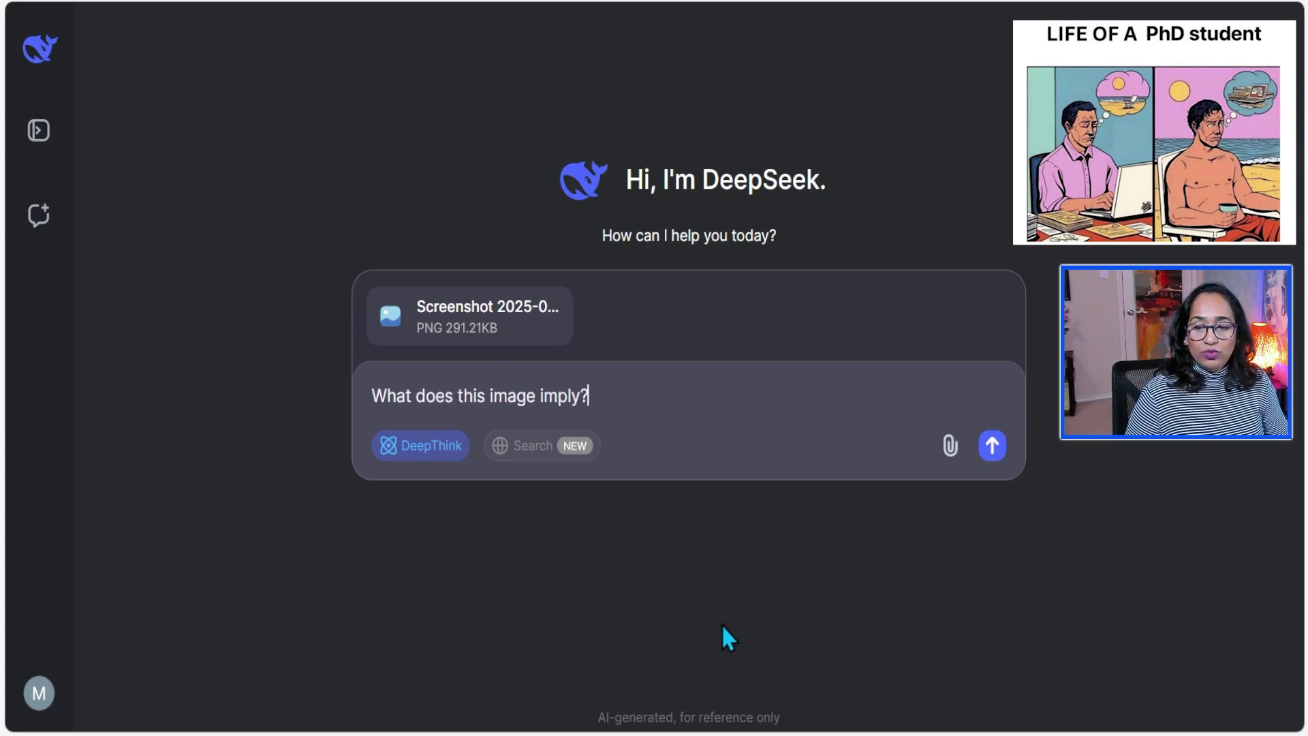
left_click(995, 455)
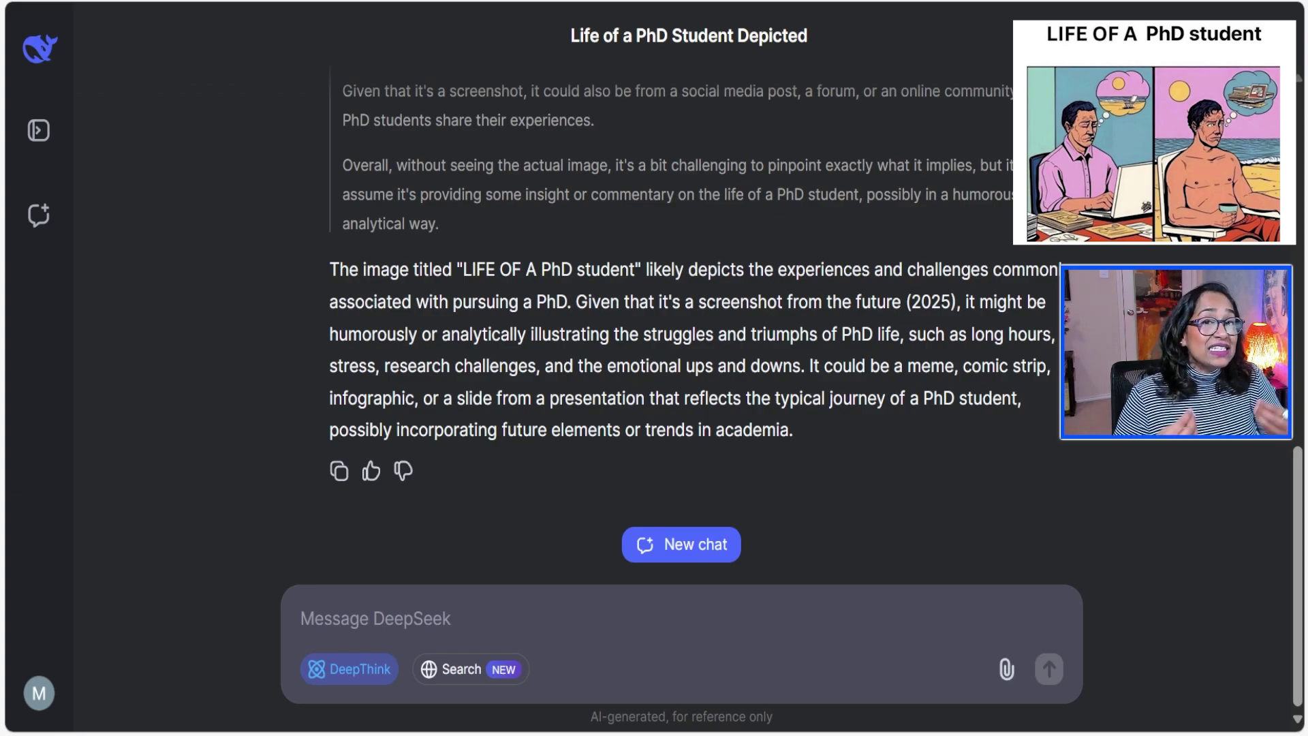
- Start a new chat, and in the technical report PDF erase the ink stroke over the Main Model's Transformer Block in Figure 3
key("ctrl+j")
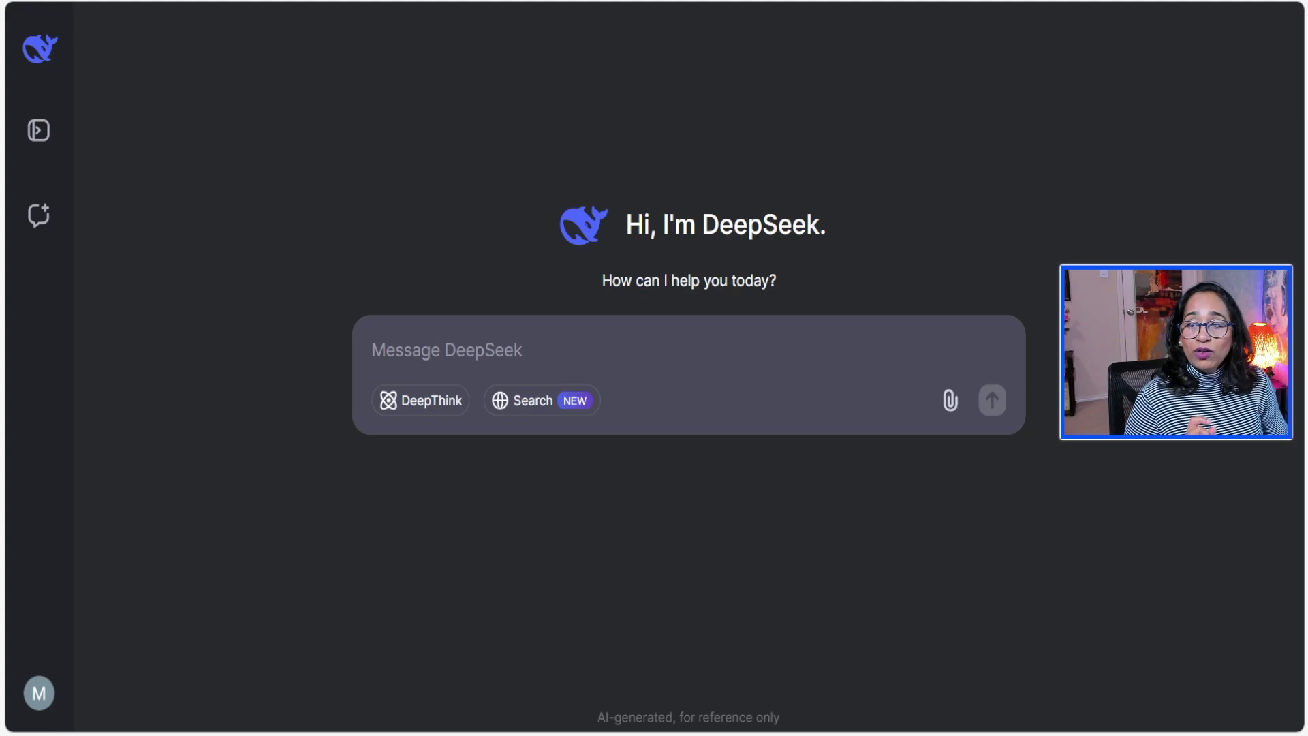
left_click(87, 260)
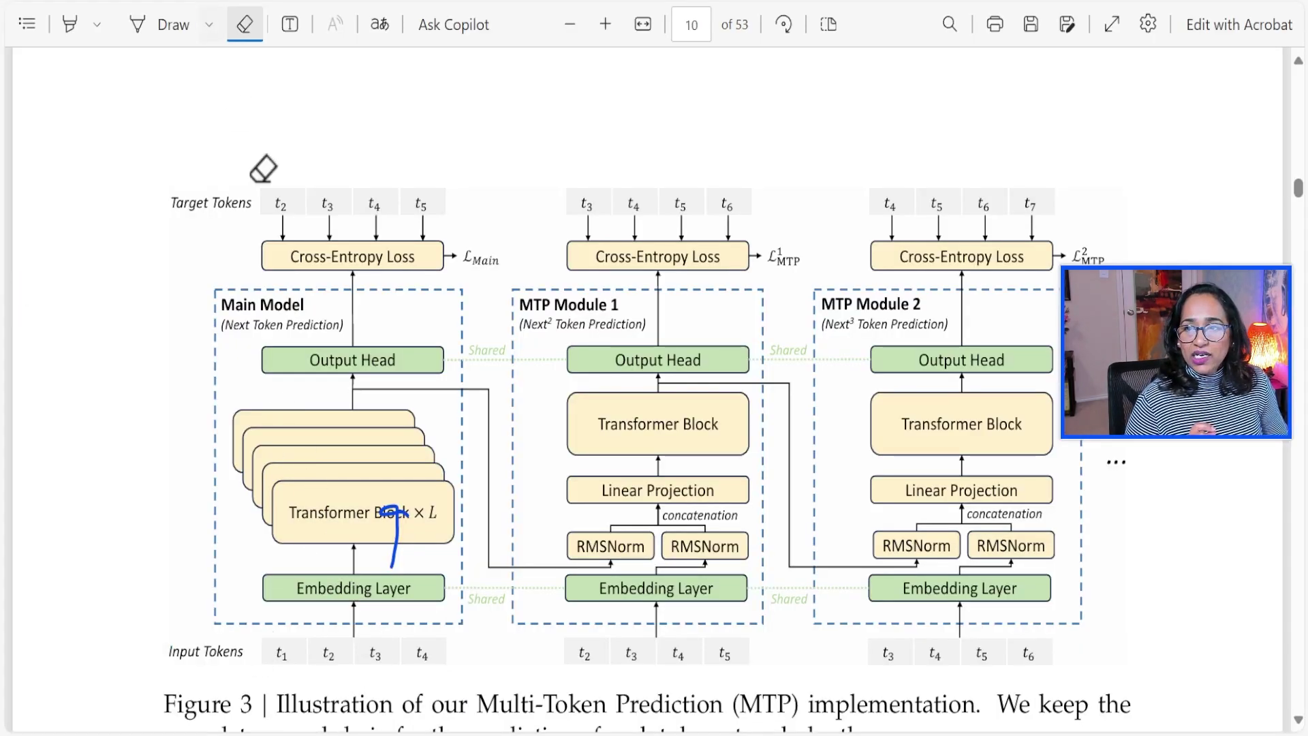
left_click_drag(418, 497, 367, 498)
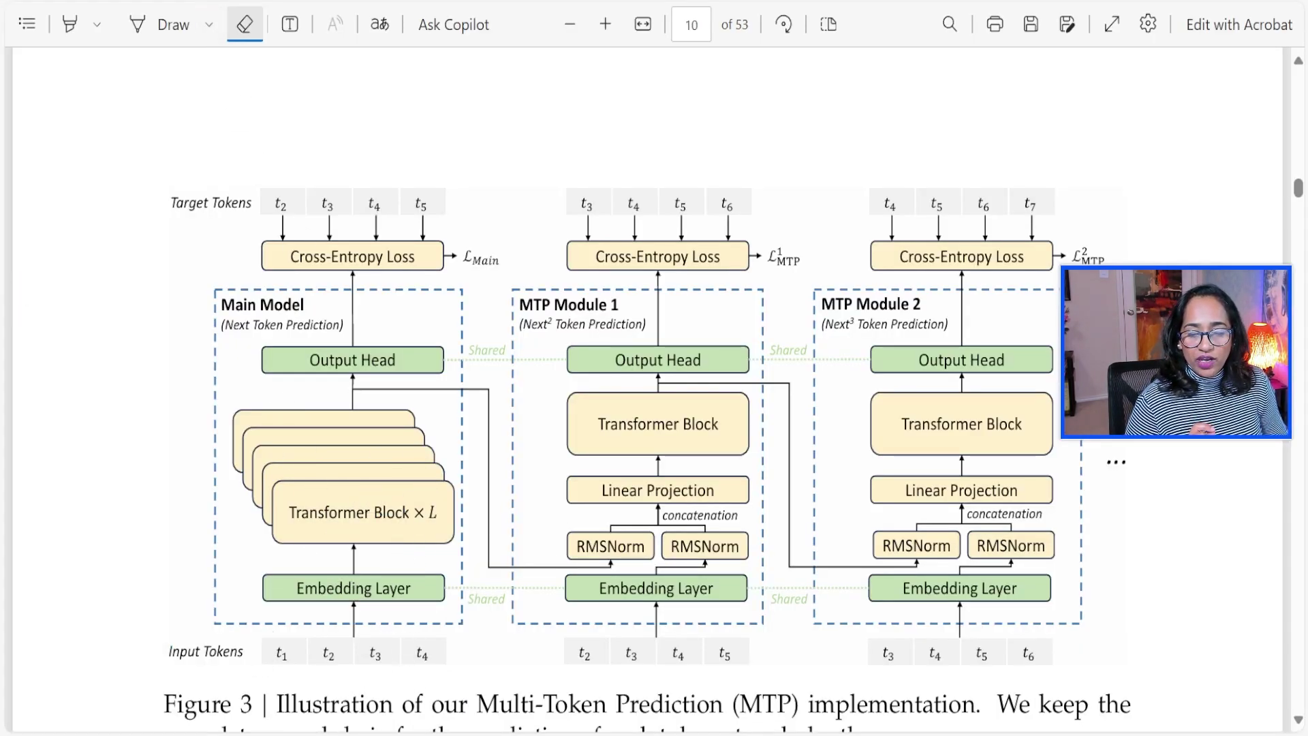